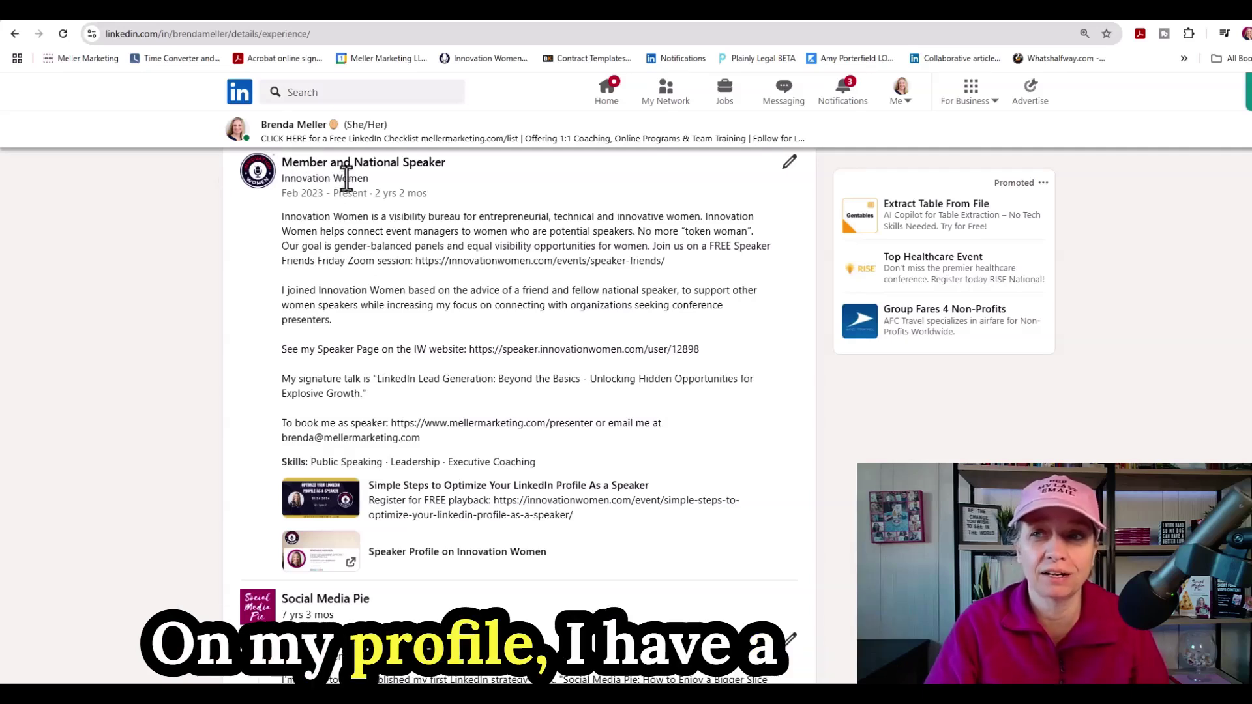
Select the 'Member and National Speaker' job title text, then clear the selection
{"action": "left_click_drag", "start_coordinate": [521, 158], "coordinate": [267, 151]}
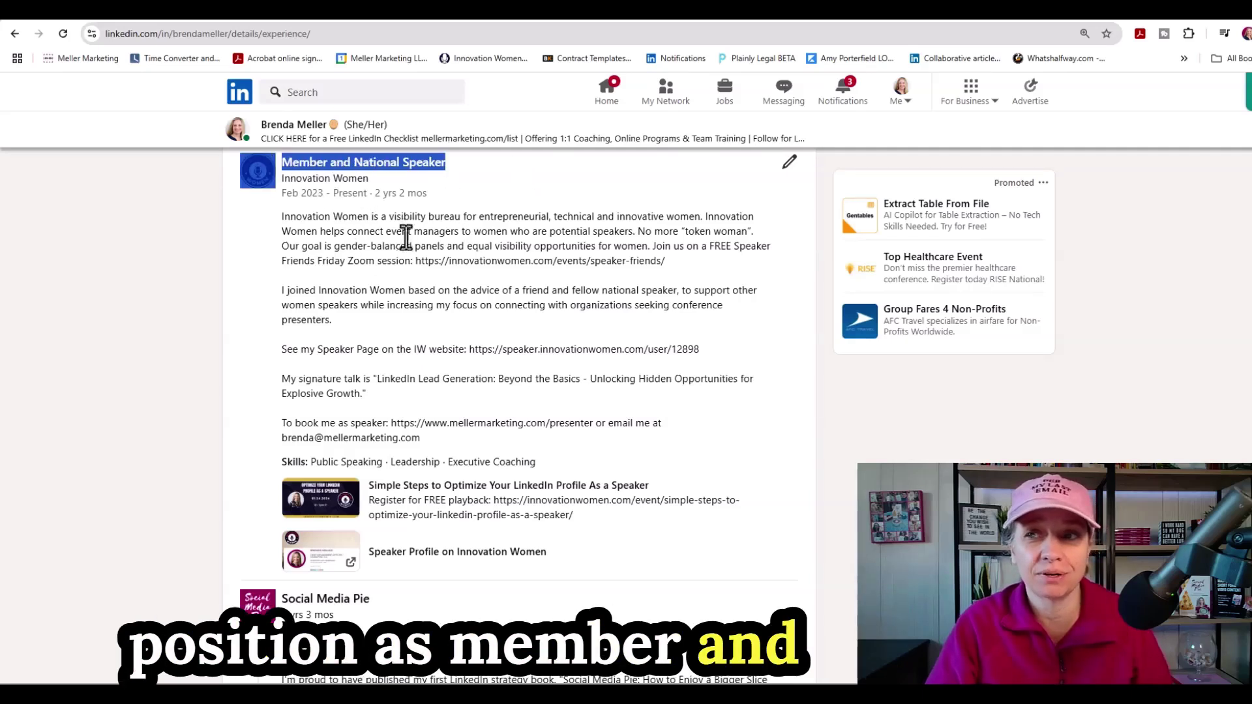
{"action": "left_click", "coordinate": [339, 232]}
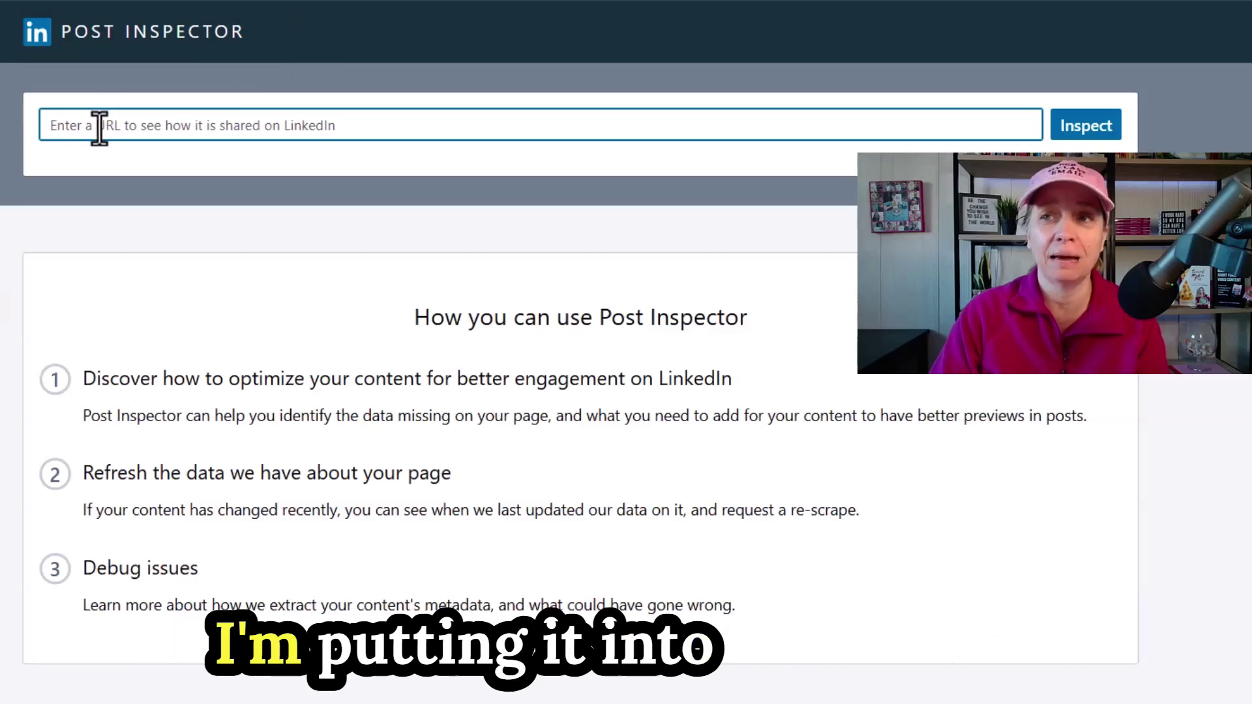
Paste the speaker profile URL into Post Inspector and inspect it for a fresh preview
{"action": "type", "text": "https://speaker.innovationwomen.com/user/12898"}
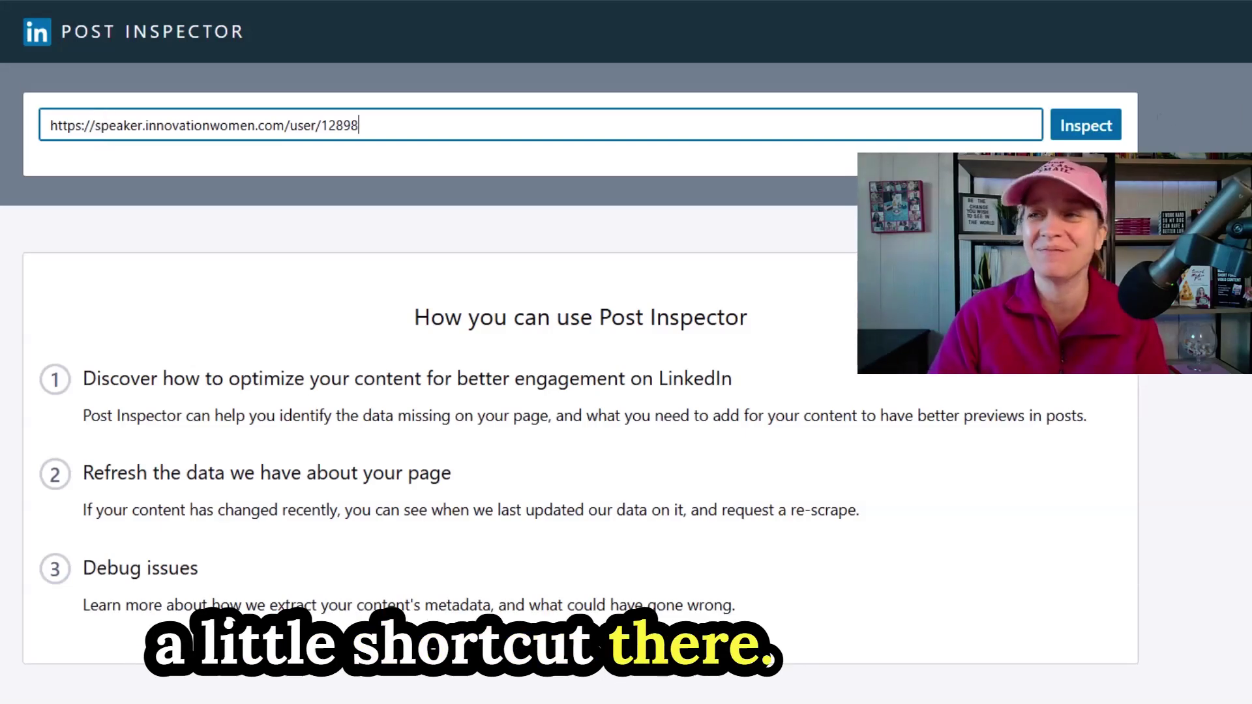
{"action": "left_click", "coordinate": [1101, 134]}
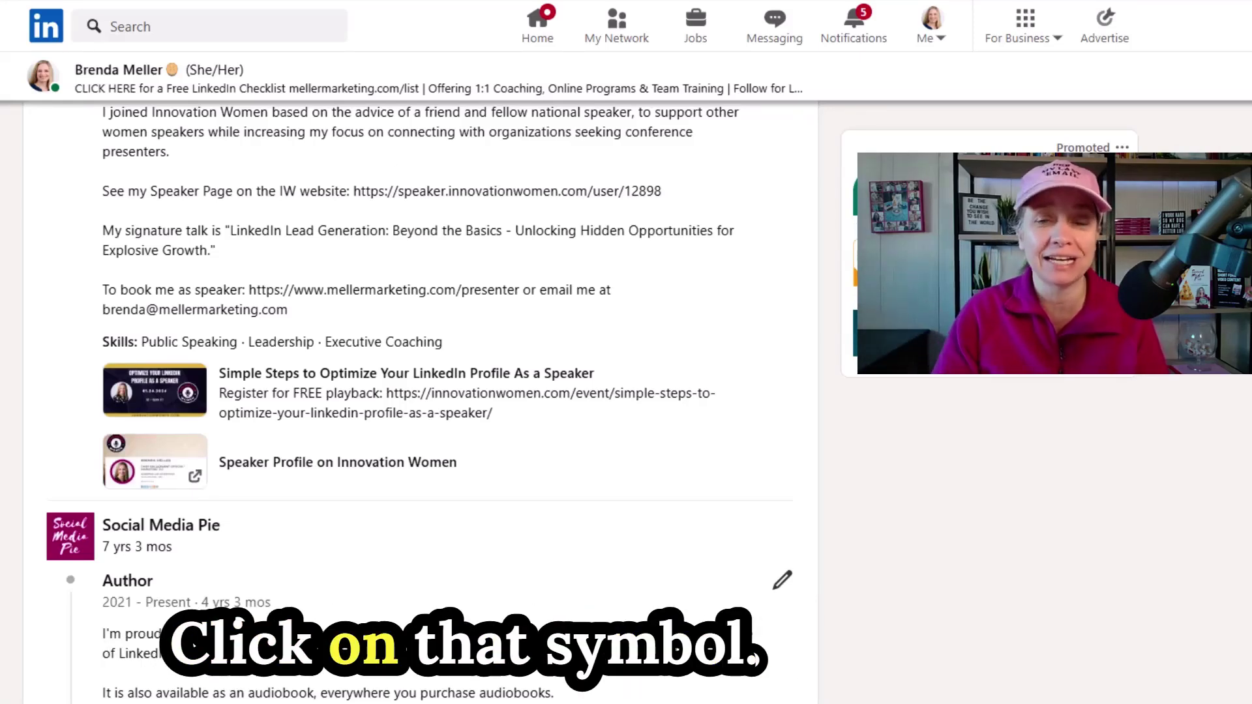
Reload the LinkedIn profile and scroll to the Member and National Speaker experience entry
{"action": "key", "text": "F5"}
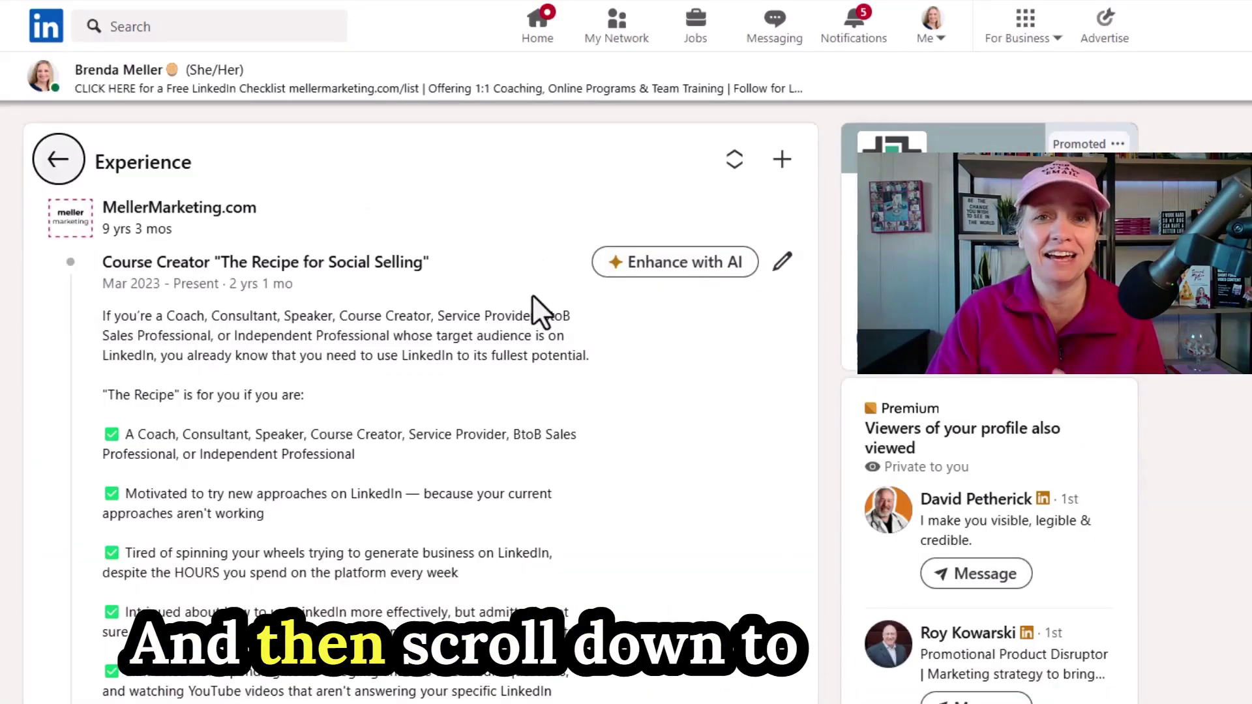
{"action": "scroll", "coordinate": [533, 295], "scroll_direction": "down", "scroll_amount": 15}
{"action": "scroll", "coordinate": [532, 295], "scroll_direction": "down", "scroll_amount": 20}
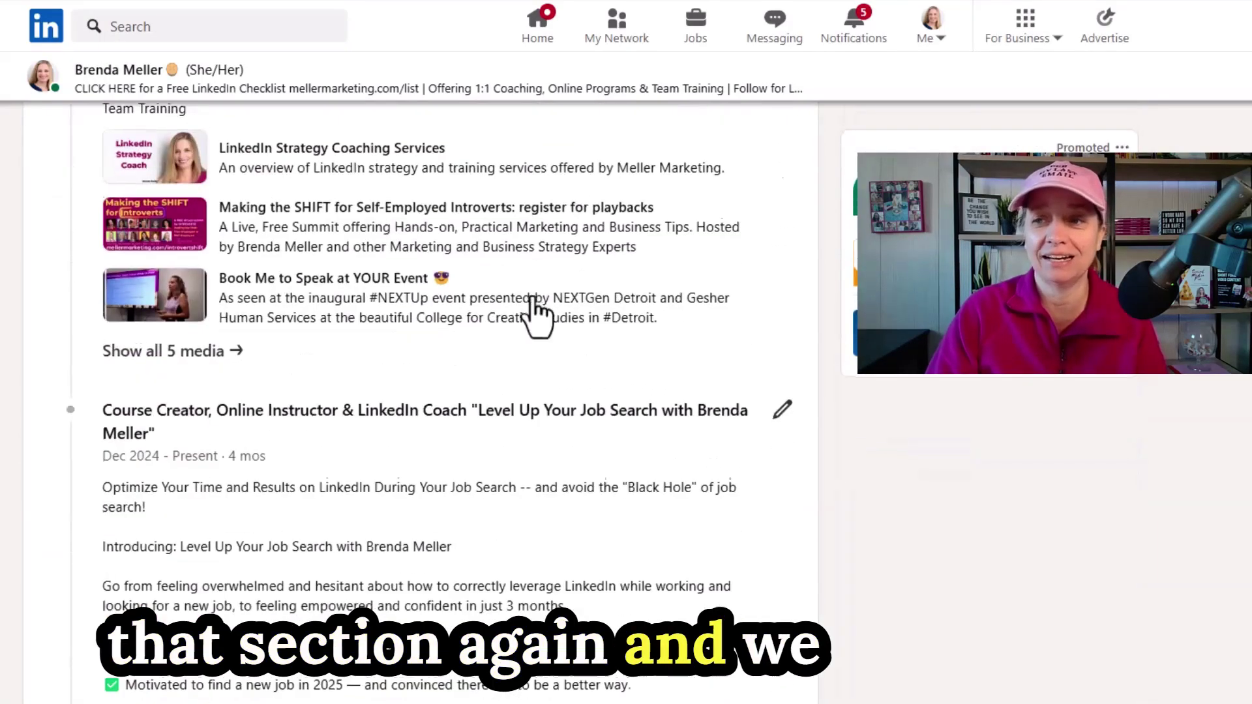
{"action": "scroll", "coordinate": [531, 295], "scroll_direction": "down", "scroll_amount": 15}
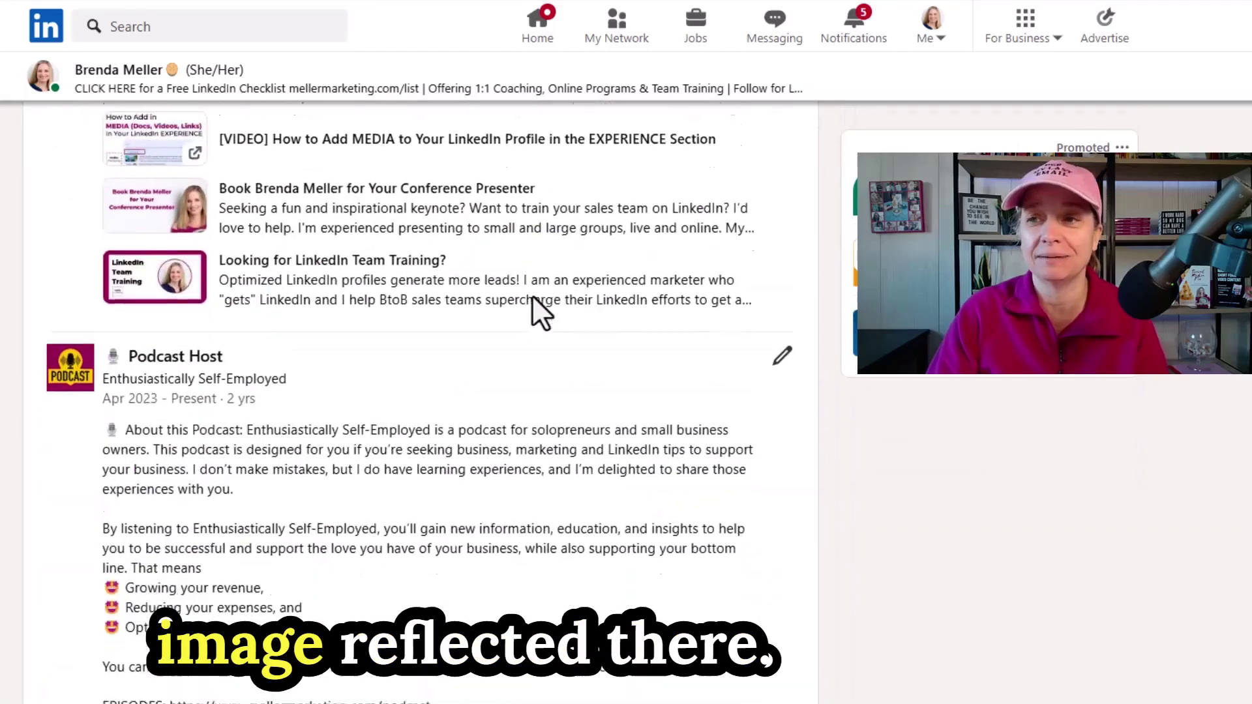
{"action": "scroll", "coordinate": [531, 295], "scroll_direction": "down", "scroll_amount": 10}
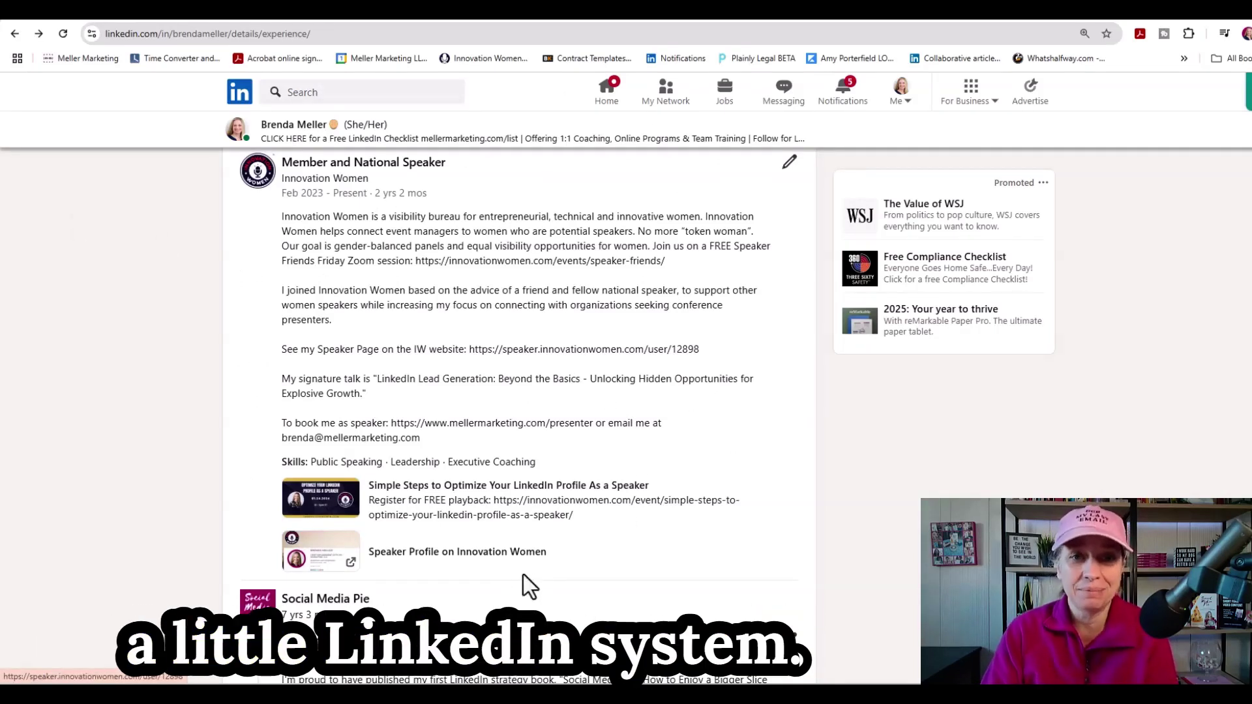
{"action": "scroll", "coordinate": [714, 297], "scroll_direction": "up", "scroll_amount": 1}
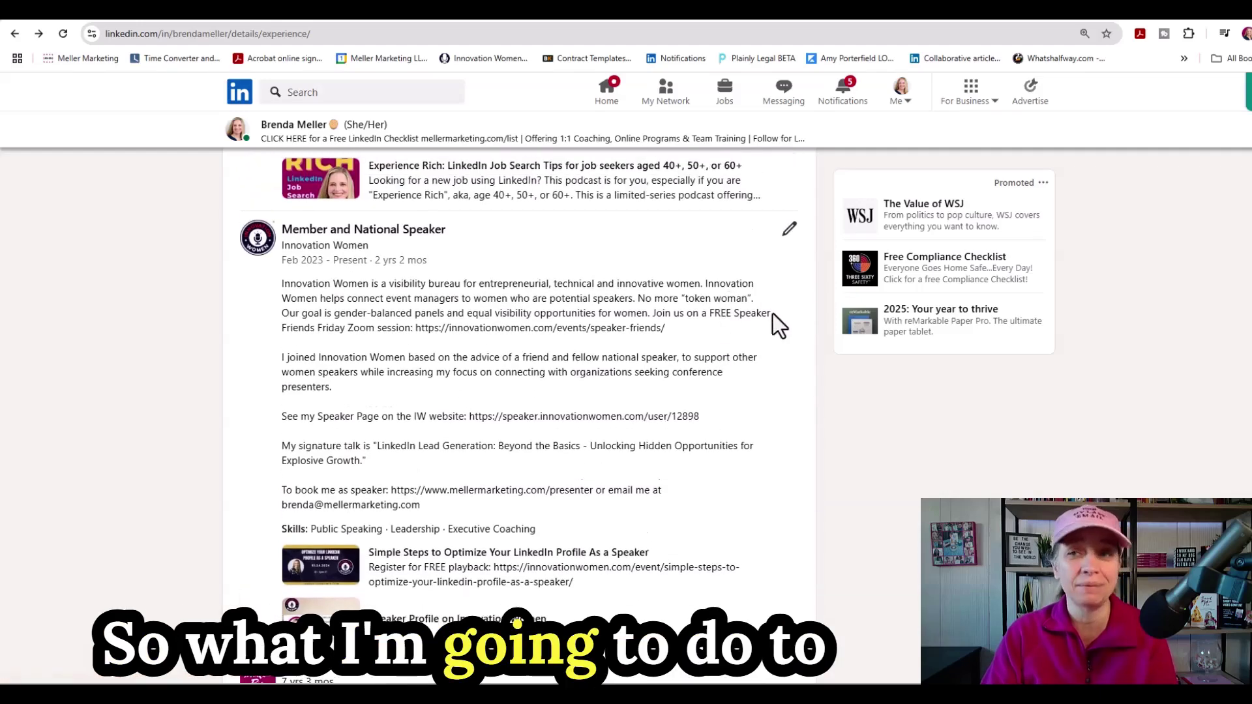
Open Edit experience for Member and National Speaker and scroll down to its two media items
{"action": "left_click", "coordinate": [790, 234]}
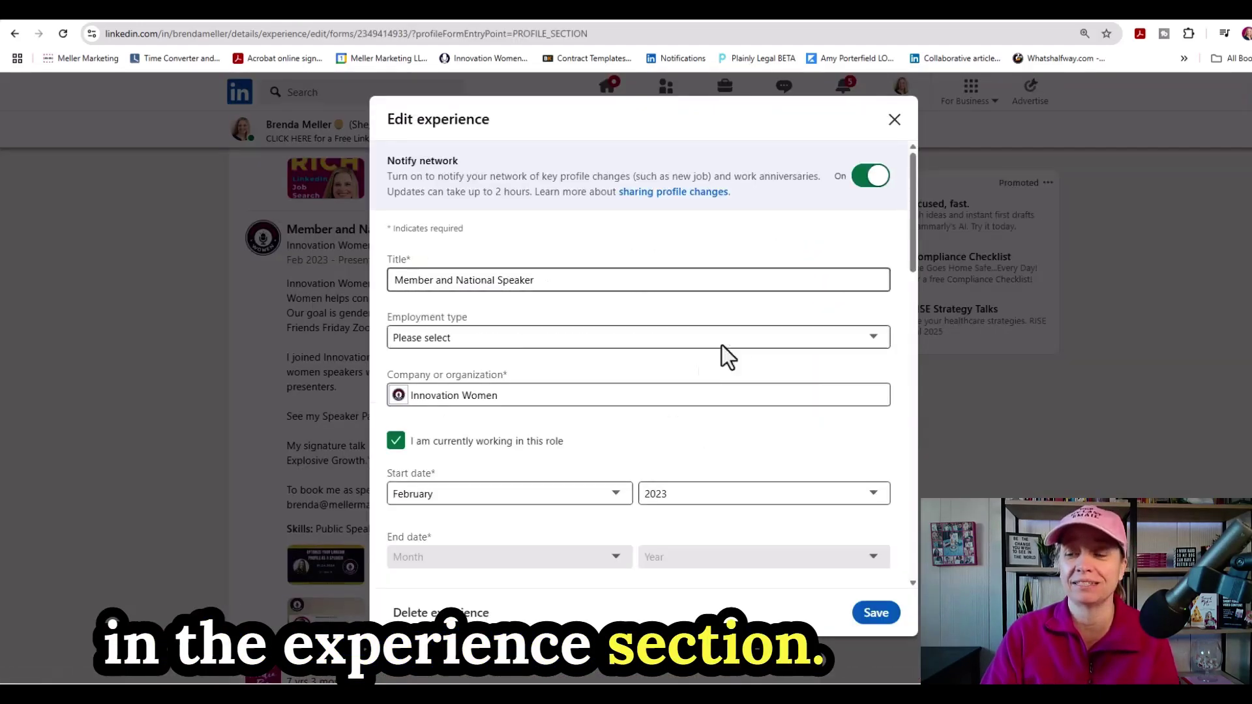
{"action": "scroll", "coordinate": [713, 357], "scroll_direction": "down", "scroll_amount": 15}
{"action": "scroll", "coordinate": [710, 354], "scroll_direction": "down", "scroll_amount": 3}
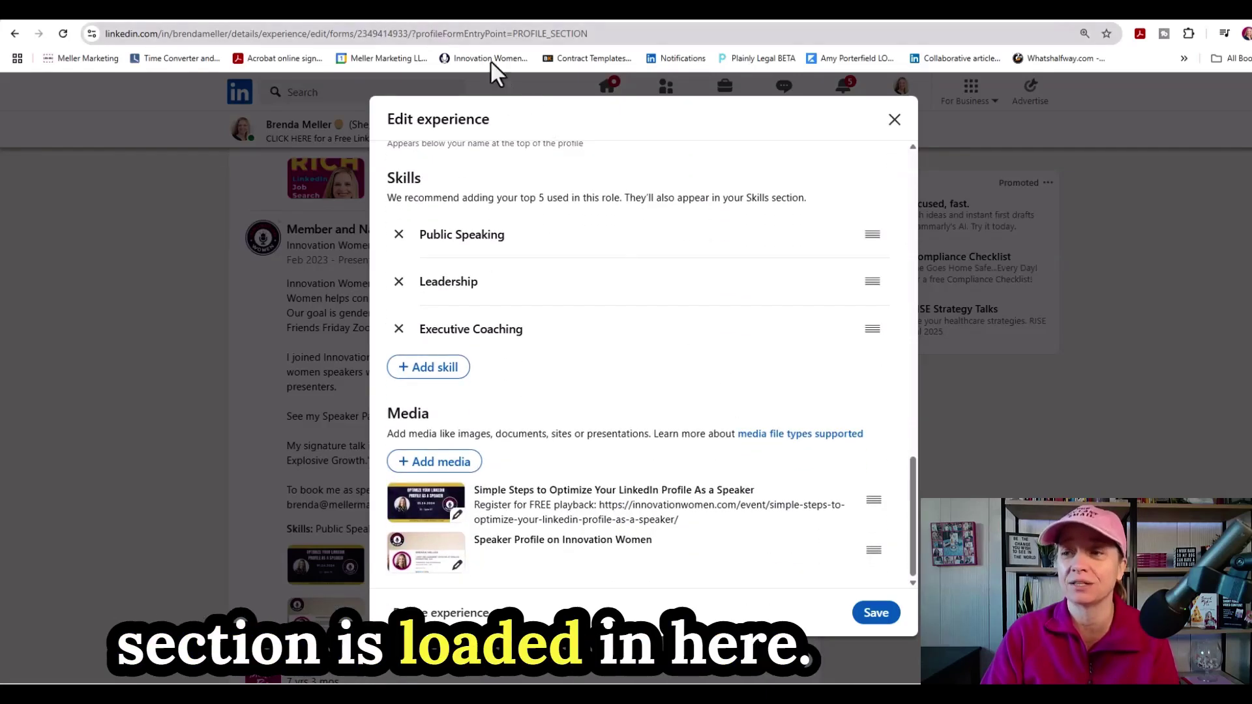
{"action": "right_click", "coordinate": [548, 540]}
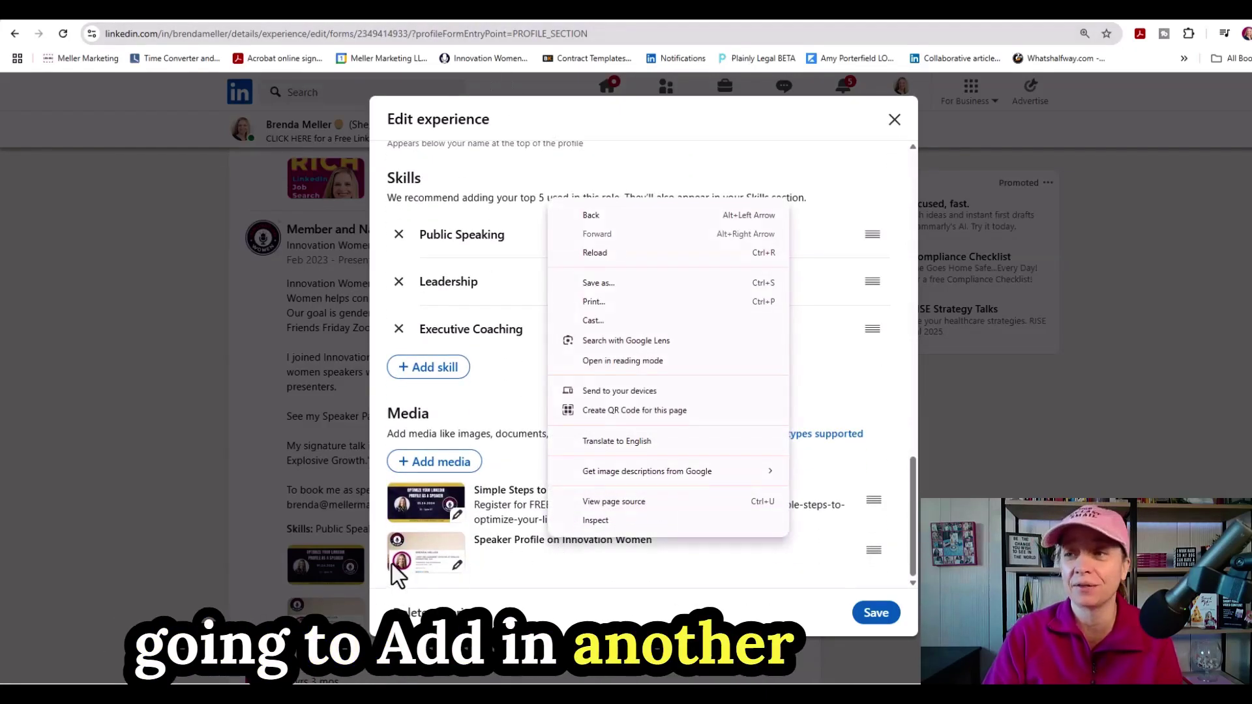
{"action": "key", "text": "Escape"}
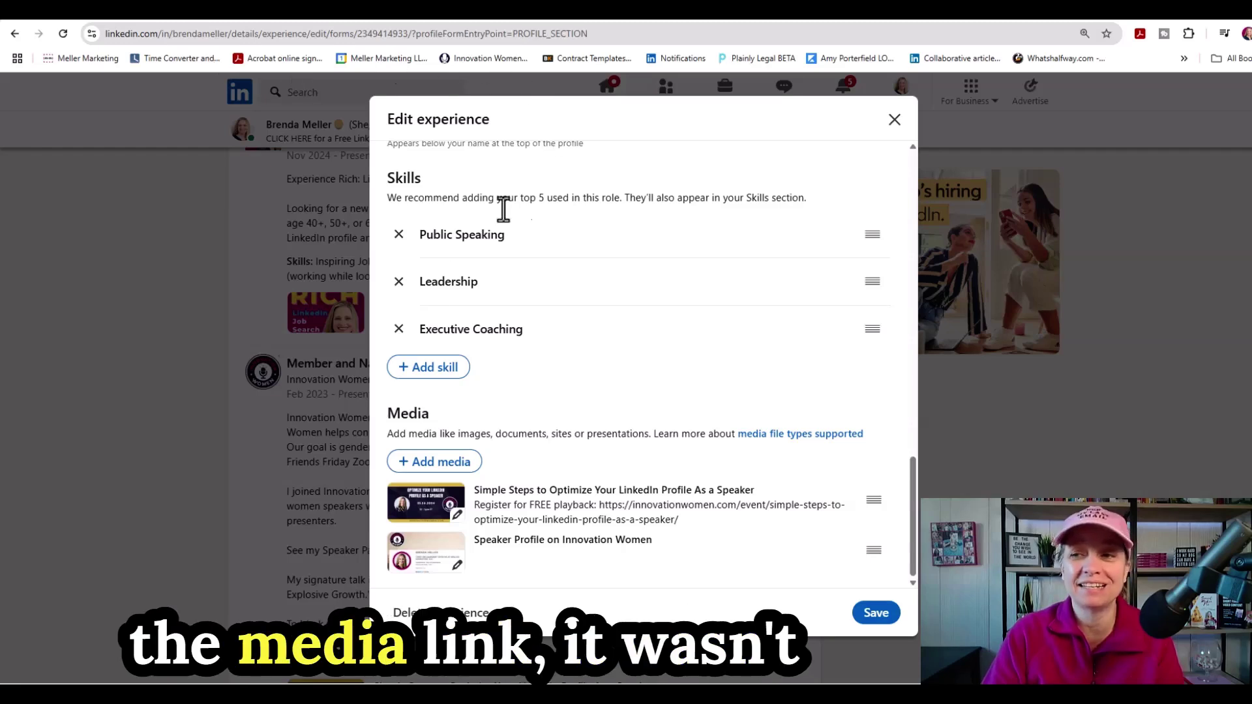
Add a media link with the pasted speaker profile URL, fetching its title and thumbnail
{"action": "left_click", "coordinate": [428, 464]}
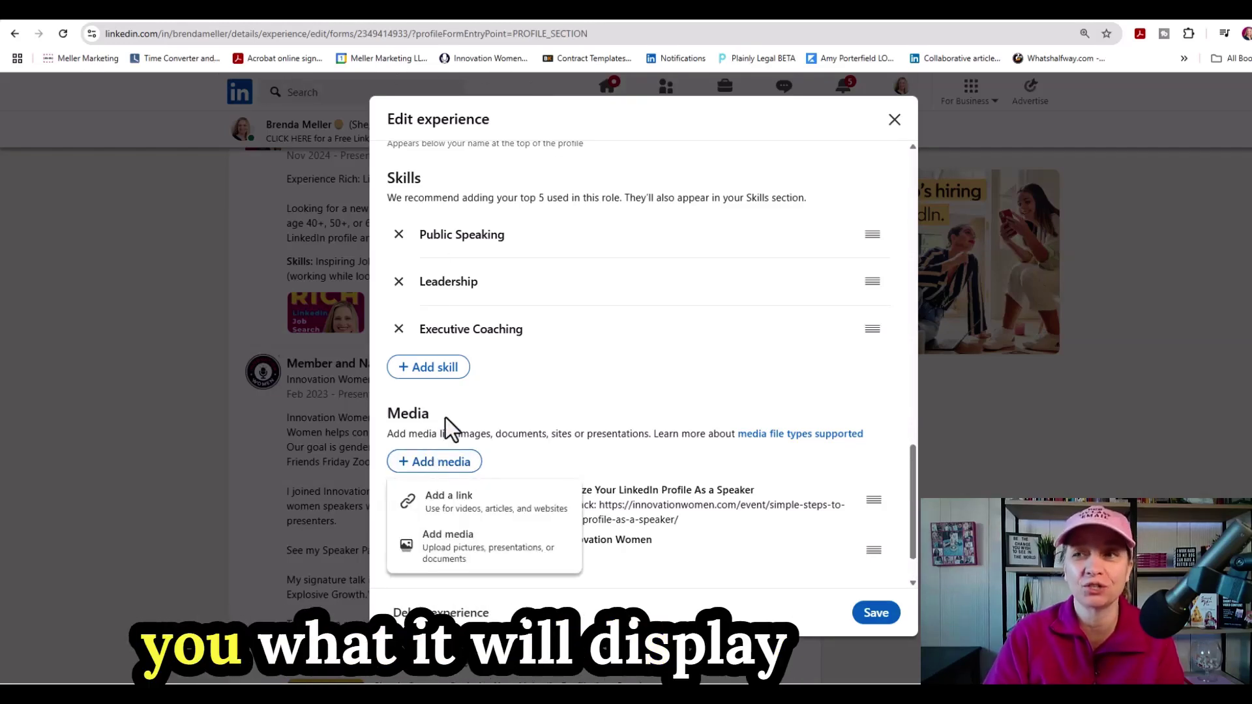
{"action": "left_click", "coordinate": [460, 512]}
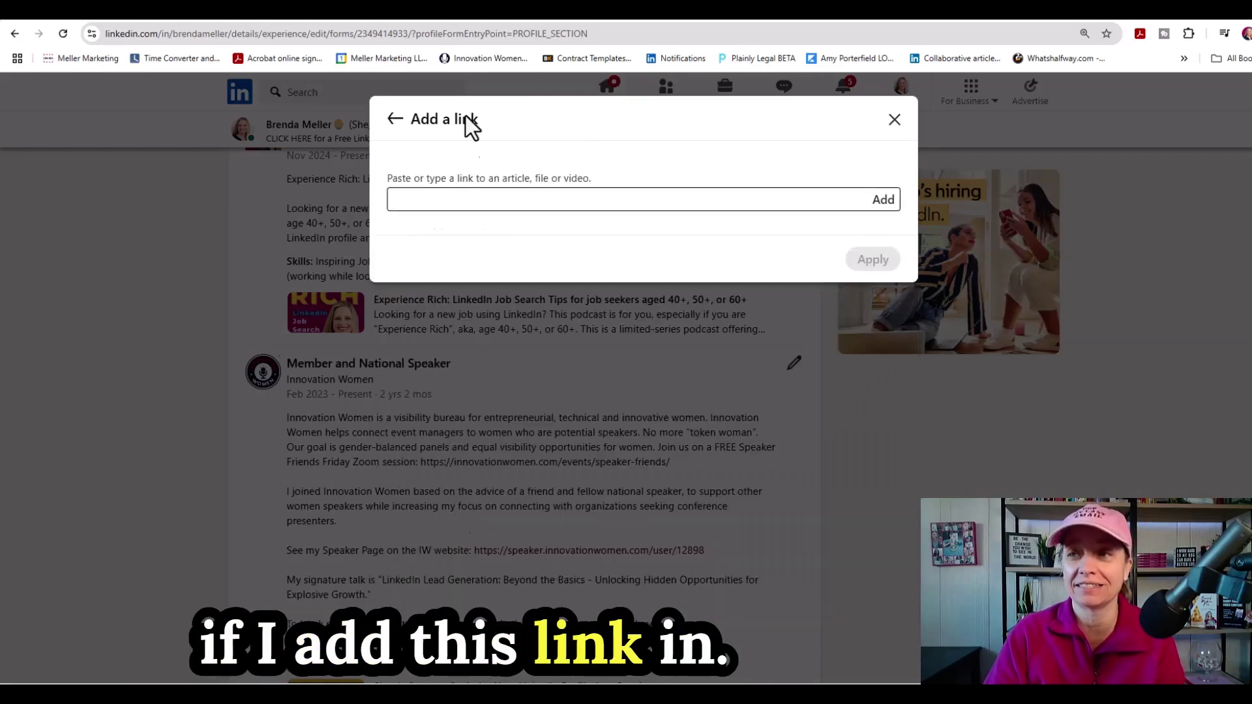
{"action": "left_click", "coordinate": [432, 197]}
{"action": "type", "text": "https://speaker.innovationwomen.com/user/12898"}
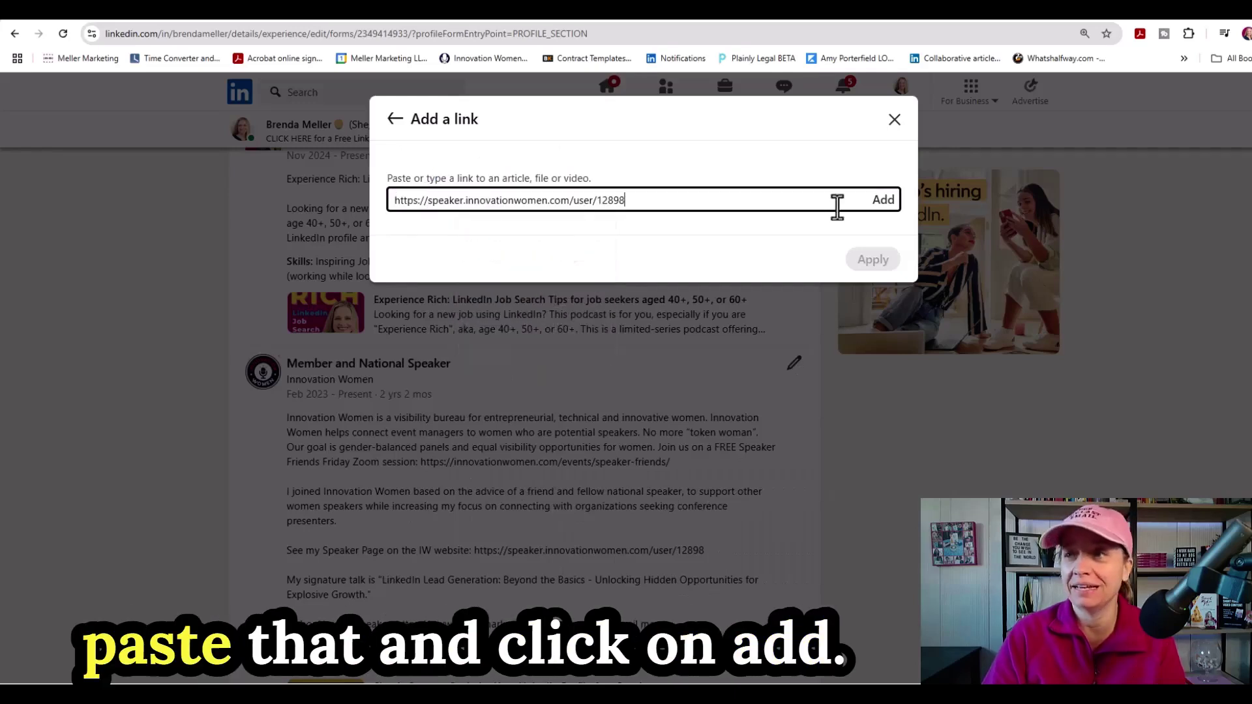
{"action": "left_click", "coordinate": [884, 200]}
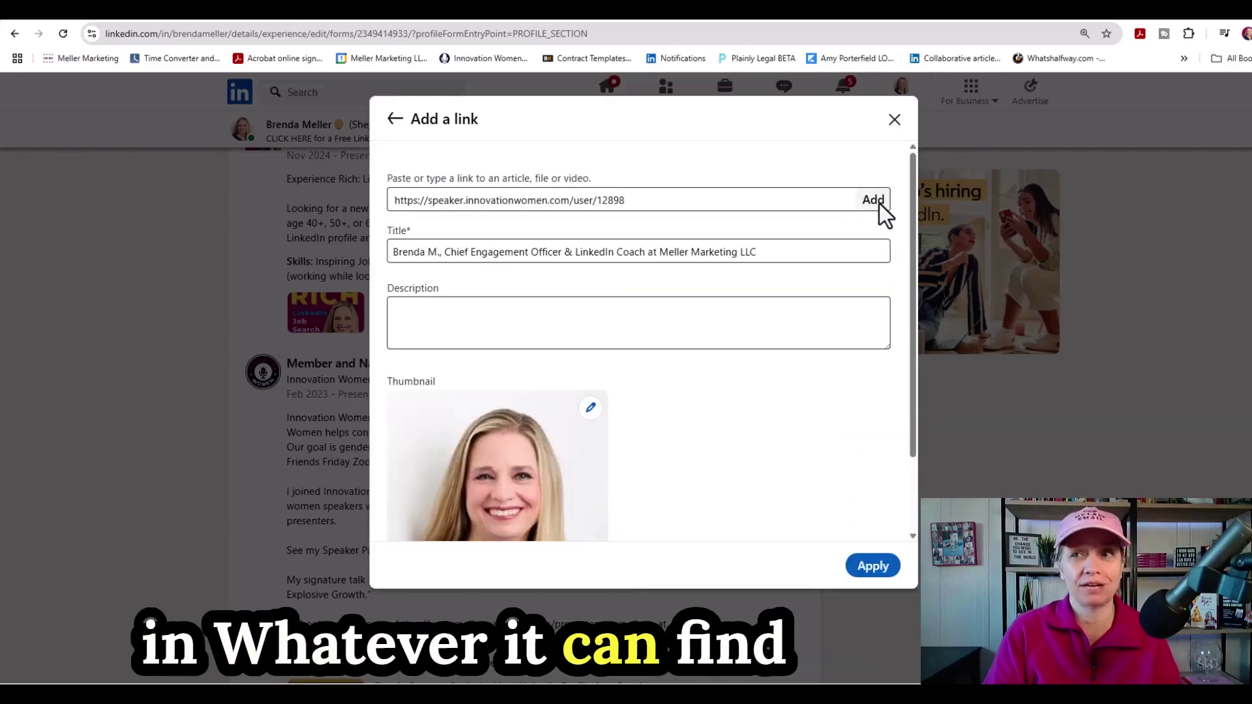
{"action": "left_click", "coordinate": [587, 248]}
{"action": "scroll", "coordinate": [522, 385], "scroll_direction": "down", "scroll_amount": 2}
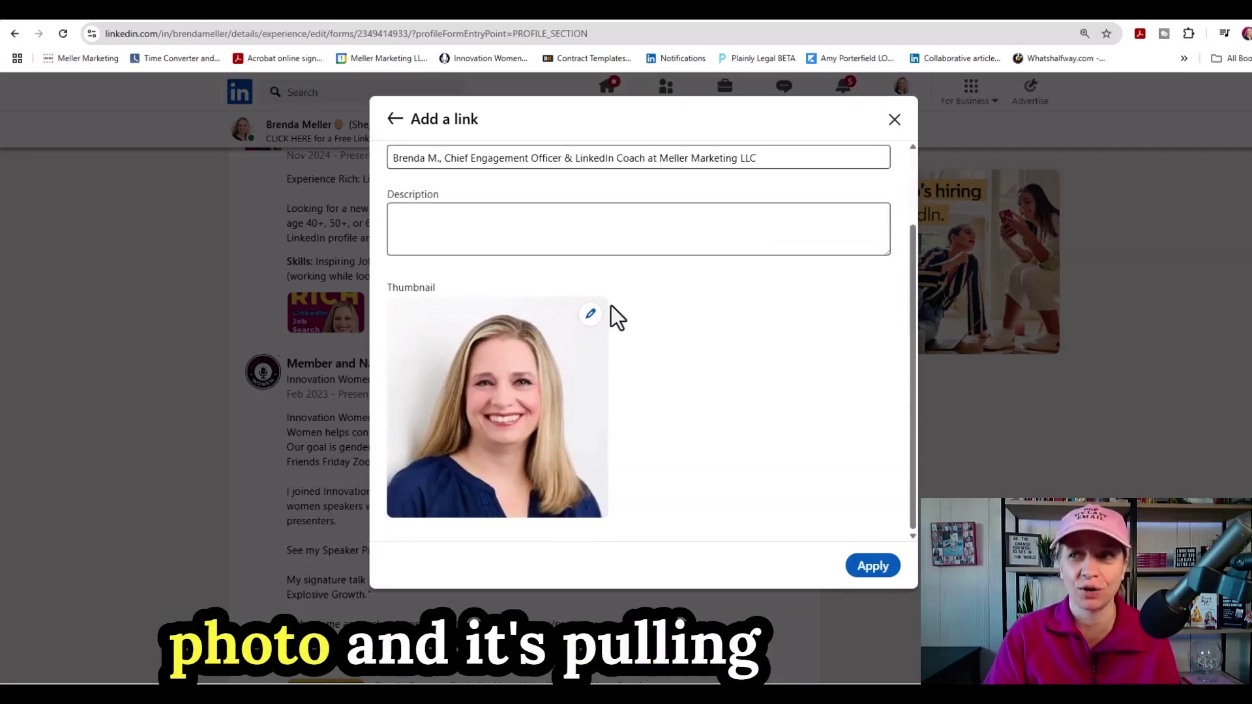
{"action": "scroll", "coordinate": [587, 300], "scroll_direction": "up", "scroll_amount": 2}
Load the speaker profile in a new tab and compare its name and headline with Post Inspector
{"action": "left_click", "coordinate": [486, 57]}
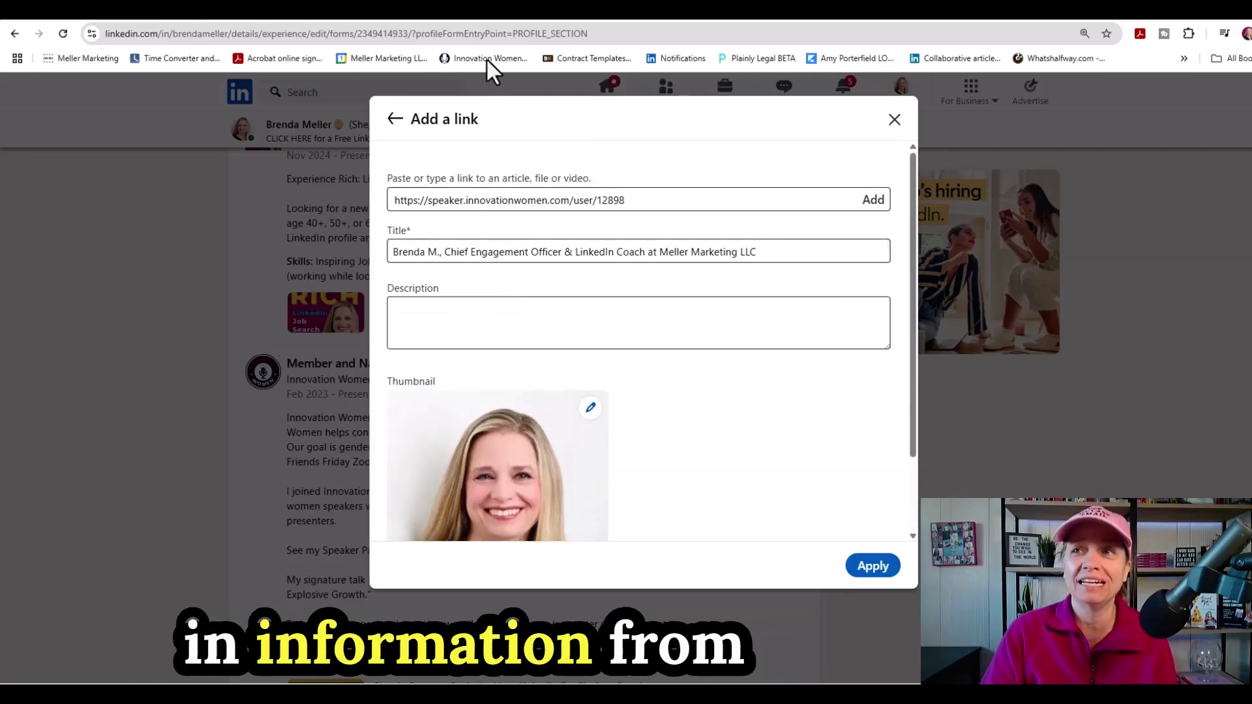
{"action": "left_click", "coordinate": [531, 19]}
{"action": "type", "text": "https://speaker.innovationwomen.com/user/12898"}
{"action": "key", "text": "Return"}
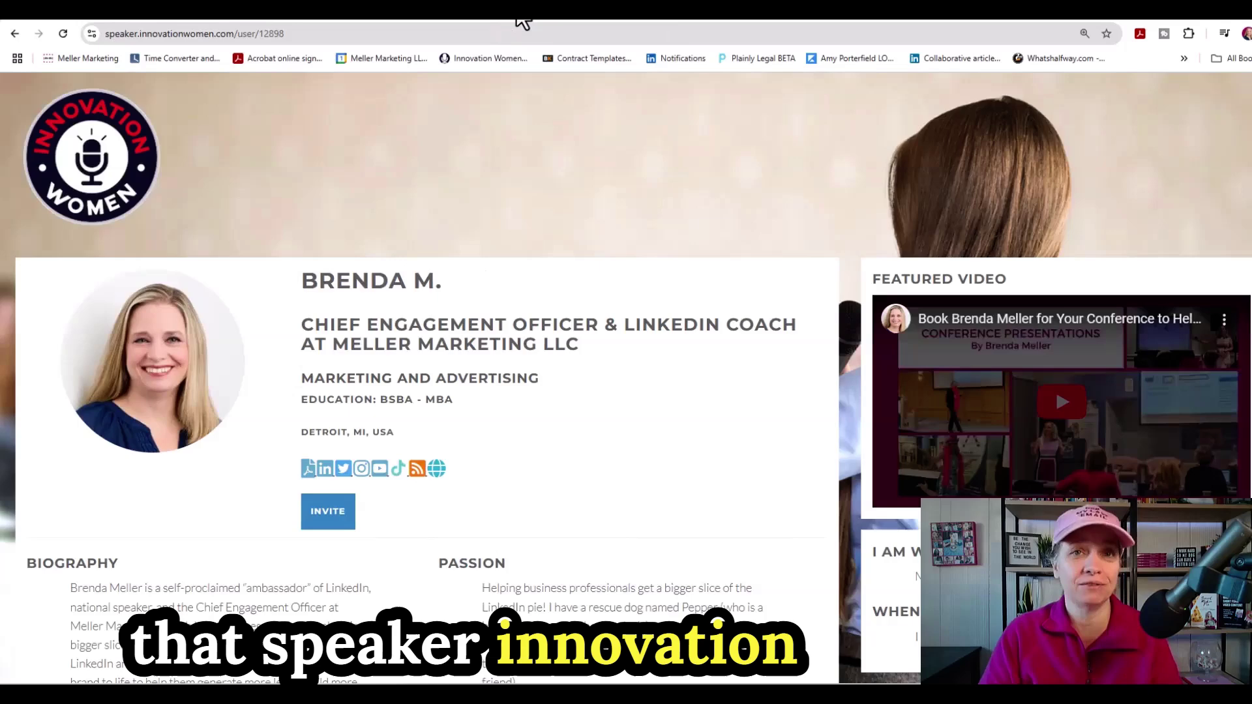
{"action": "left_click_drag", "start_coordinate": [300, 279], "coordinate": [625, 354]}
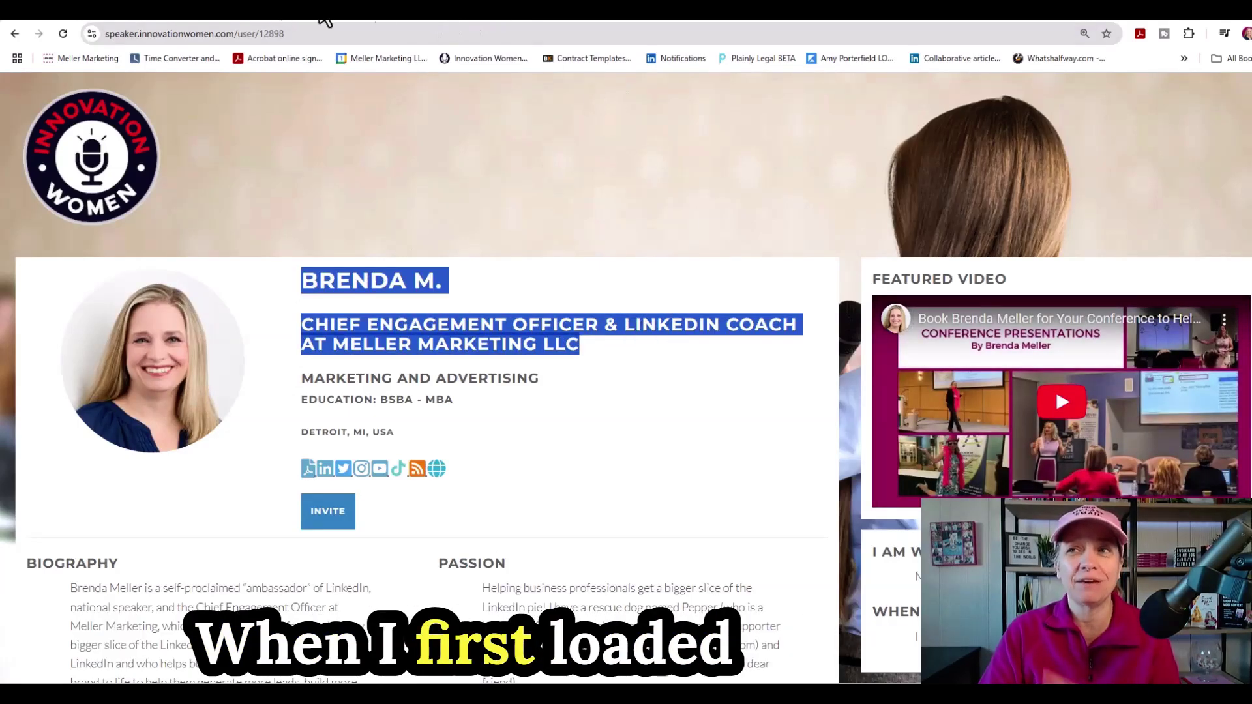
{"action": "left_click", "coordinate": [396, 15]}
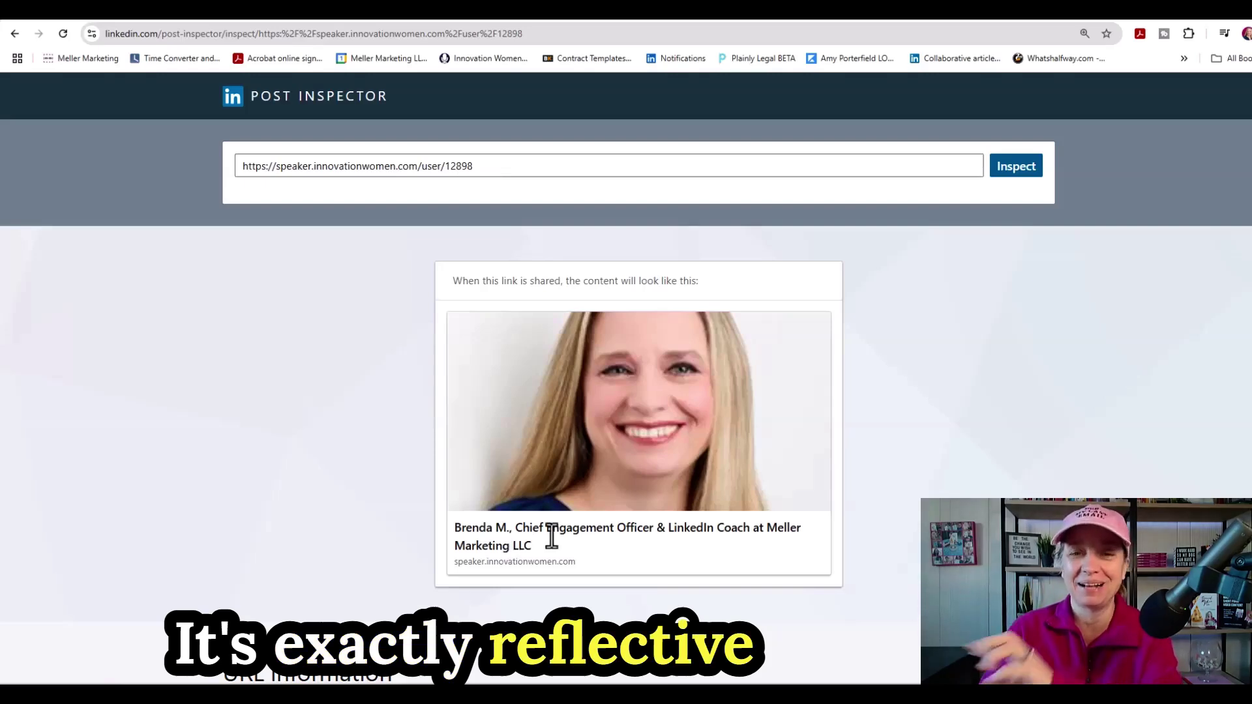
{"action": "left_click", "coordinate": [284, 15]}
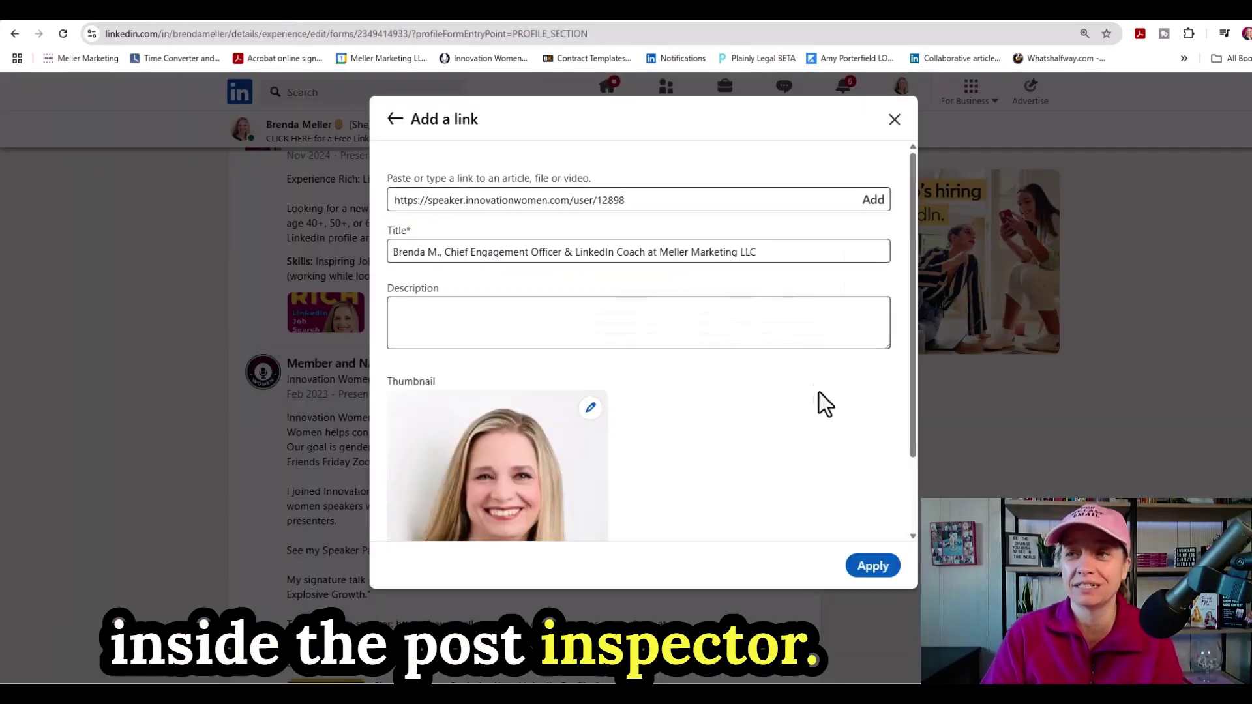
Apply the new headshot link to the experience media, then bring up the Innovation Women speaker page
{"action": "left_click", "coordinate": [875, 565]}
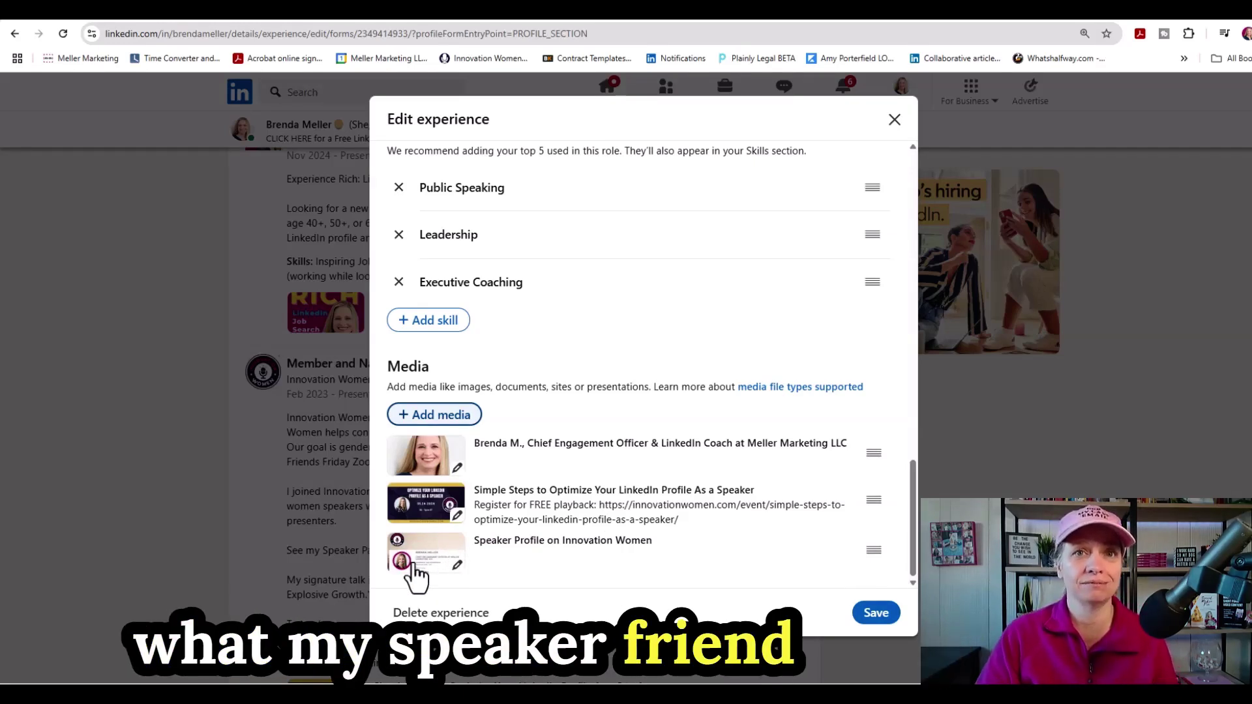
{"action": "left_click", "coordinate": [645, 25]}
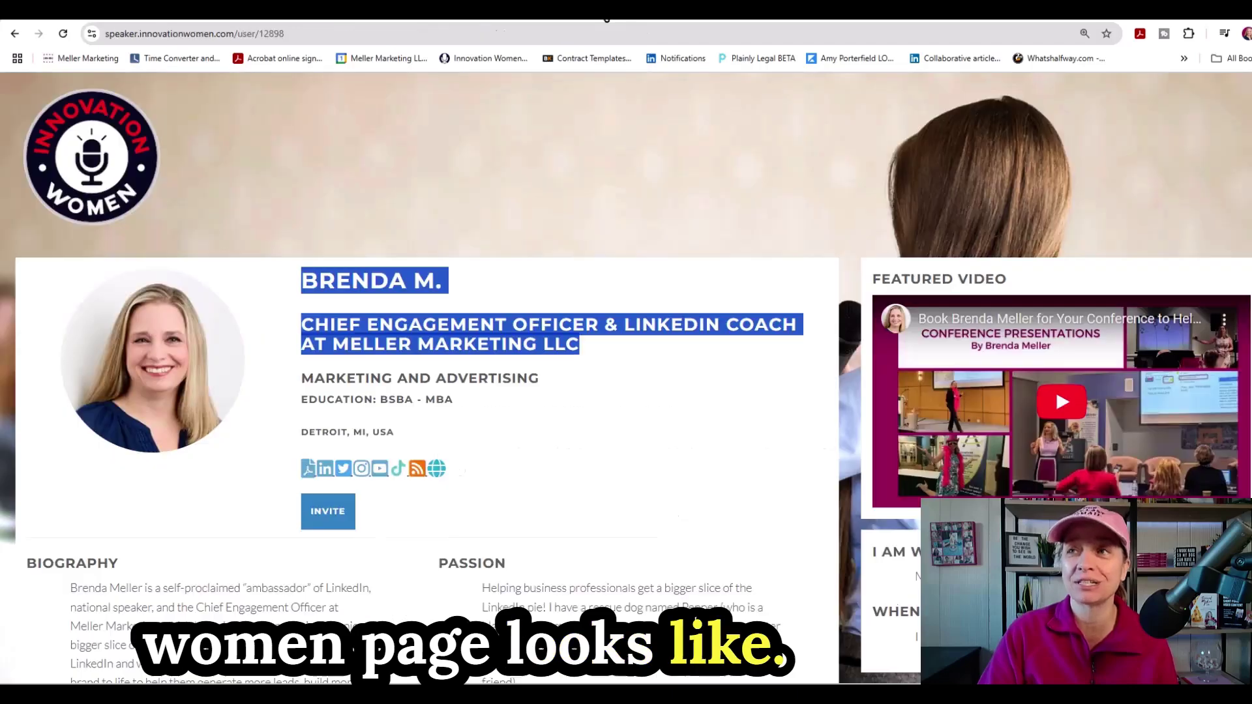
{"action": "left_click", "coordinate": [670, 218]}
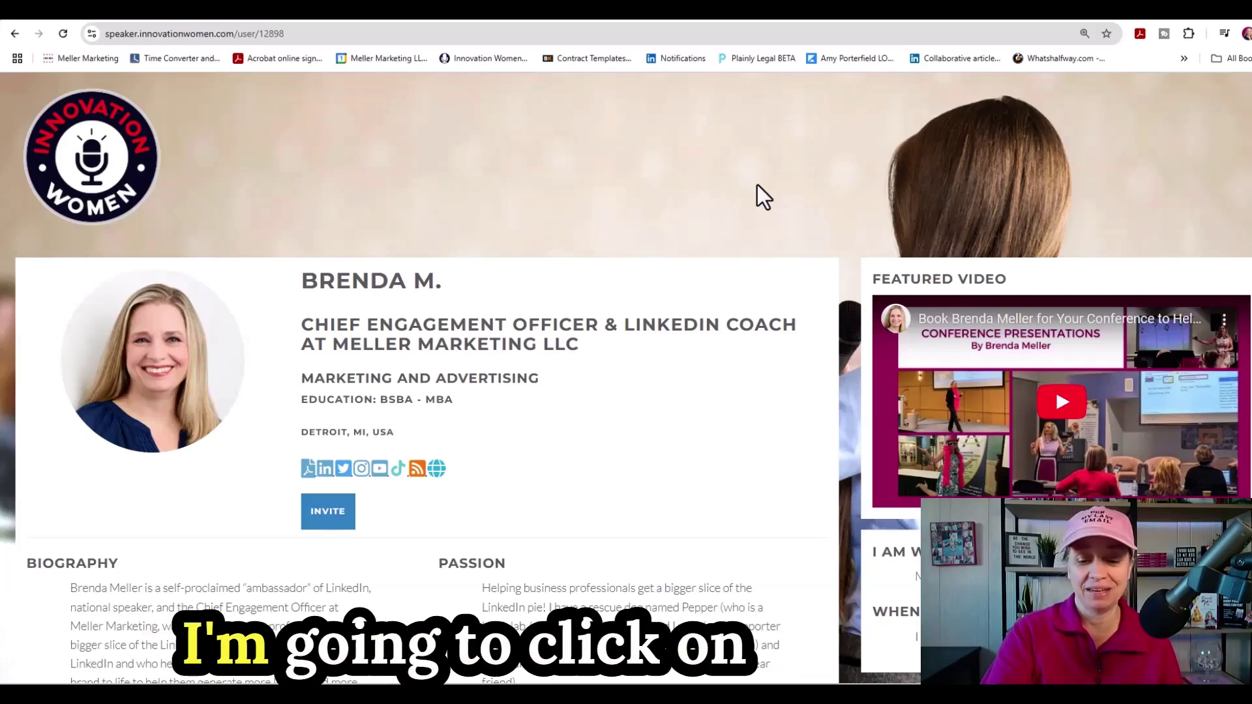
Snip a screenshot from the Innovation Women logo down over the speaker profile header
{"action": "key", "text": "Print"}
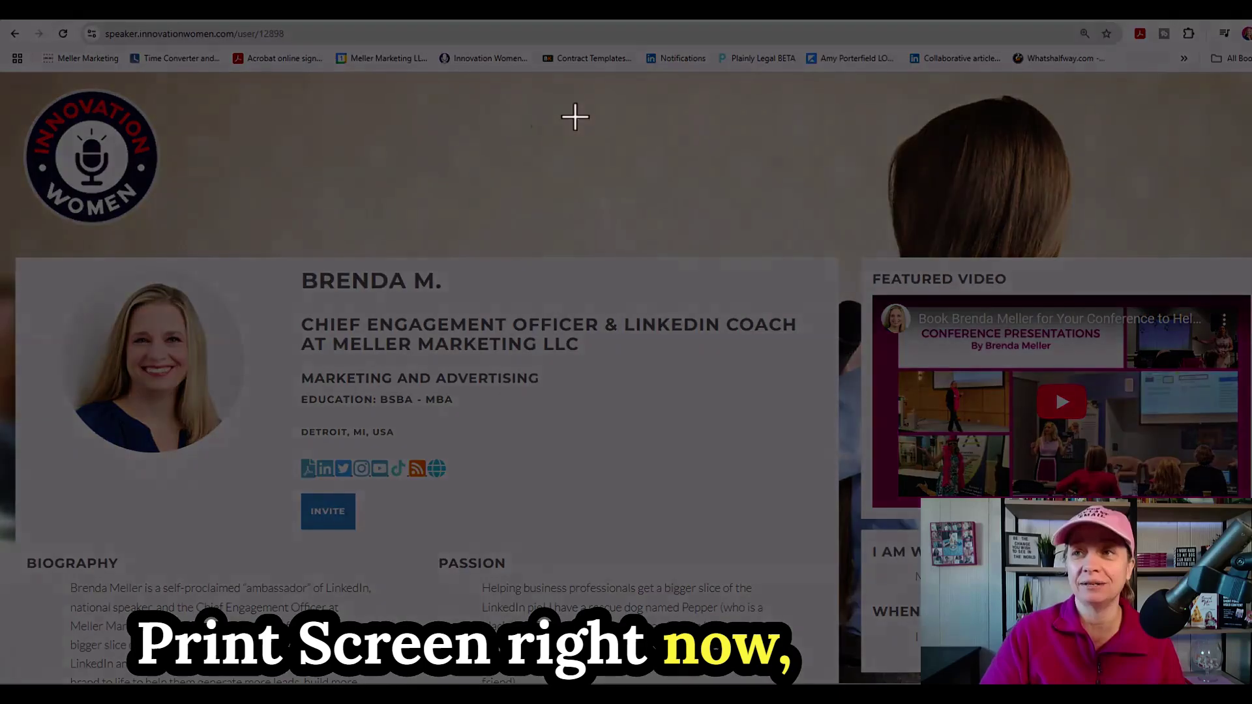
{"action": "left_click_drag", "start_coordinate": [8, 69], "coordinate": [199, 264]}
{"action": "left_click_drag", "start_coordinate": [245, 300], "coordinate": [1251, 679]}
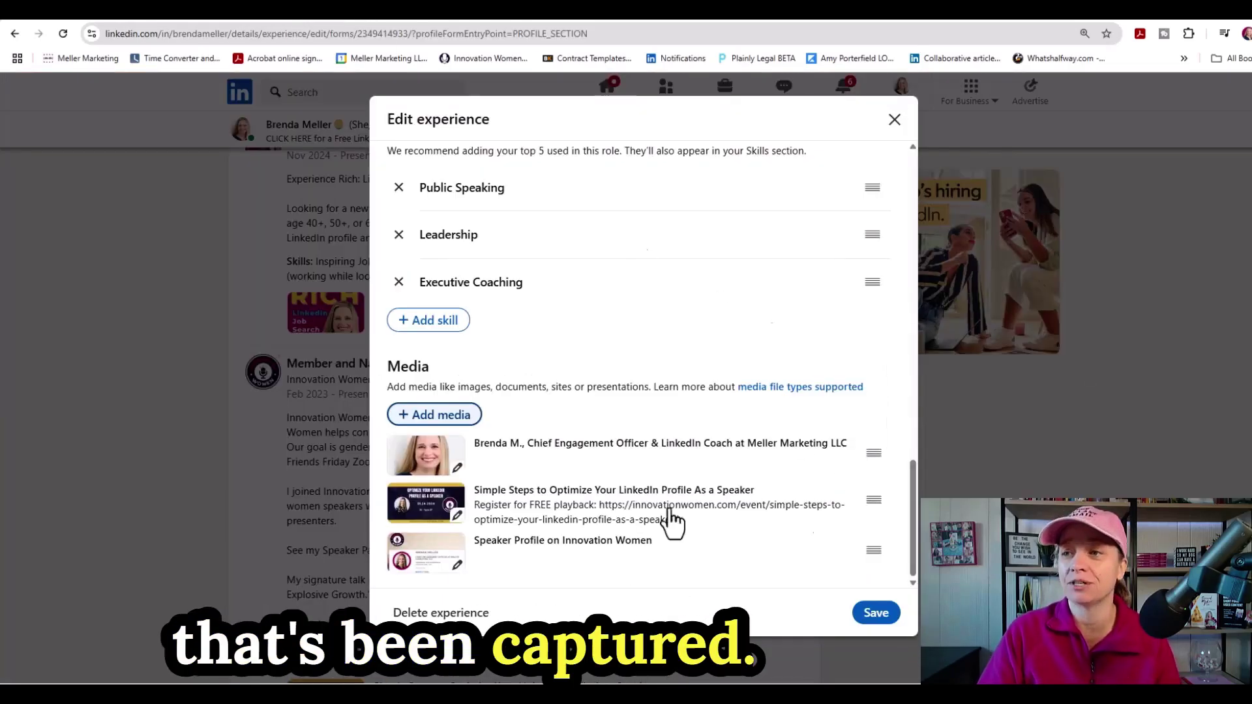
Replace the Speaker Profile on Innovation Women item's thumbnail with the newest Gallery screenshot
{"action": "left_click", "coordinate": [458, 565]}
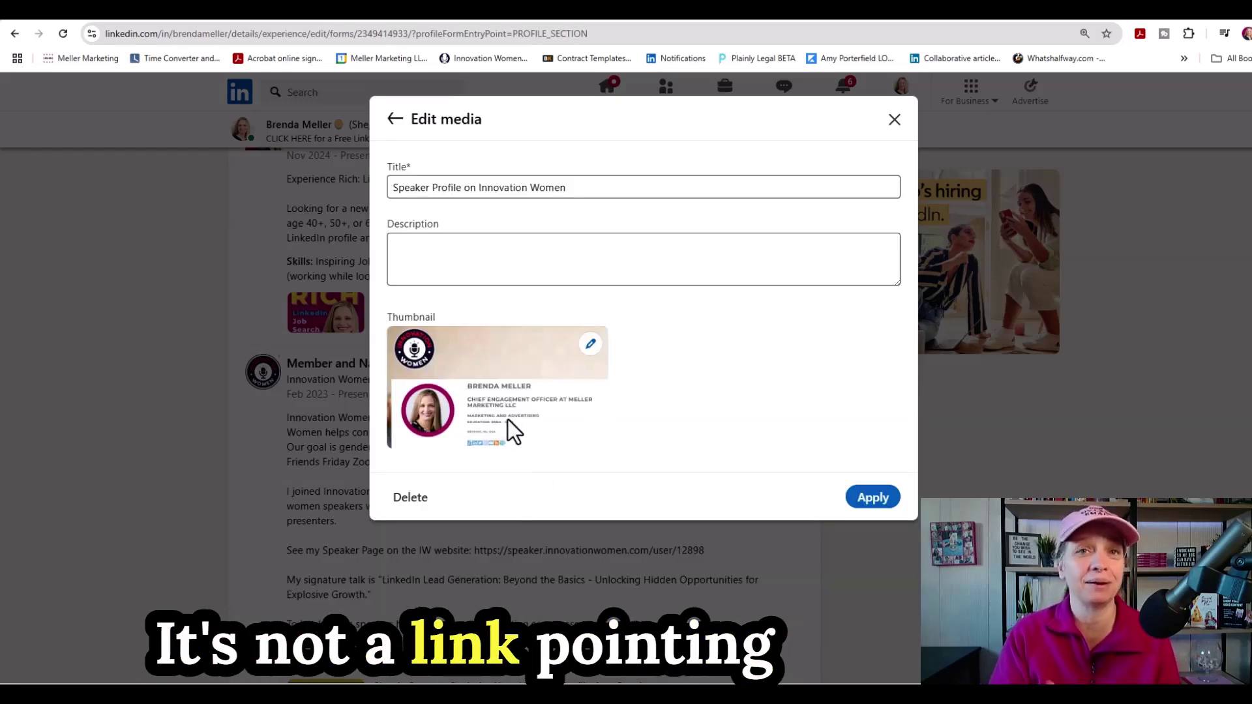
{"action": "left_click", "coordinate": [592, 344]}
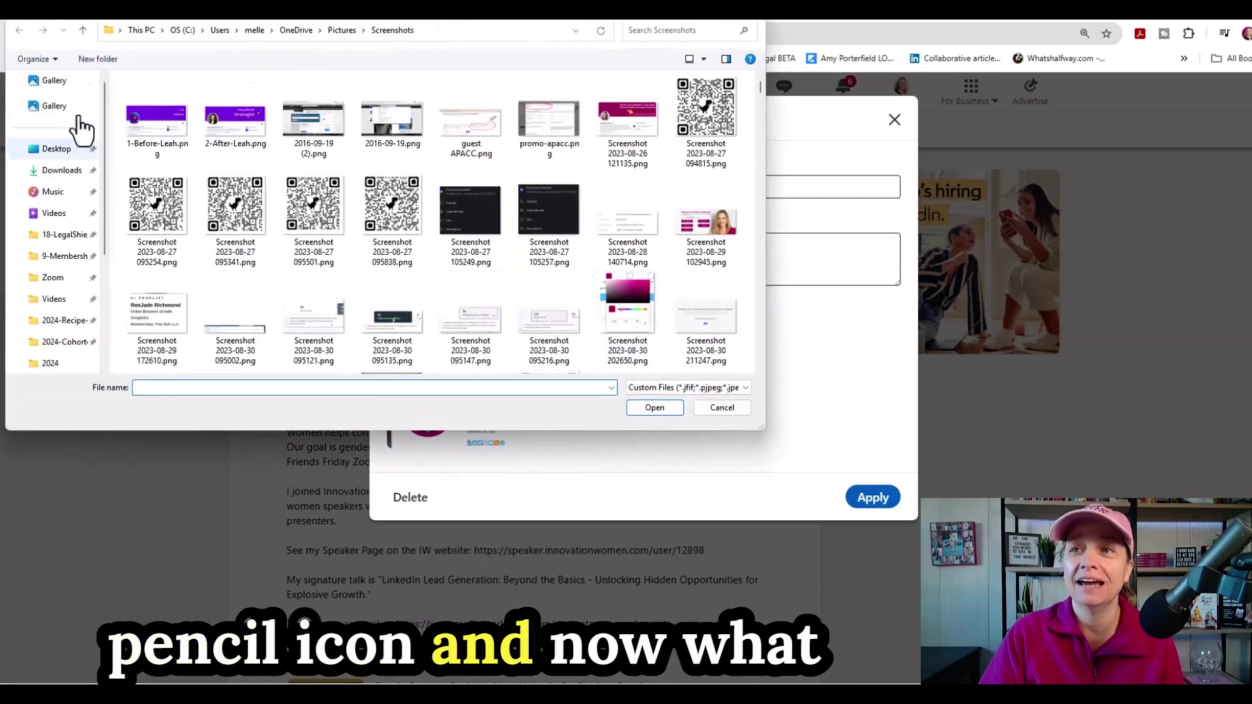
{"action": "left_click", "coordinate": [65, 107]}
{"action": "left_click", "coordinate": [167, 160]}
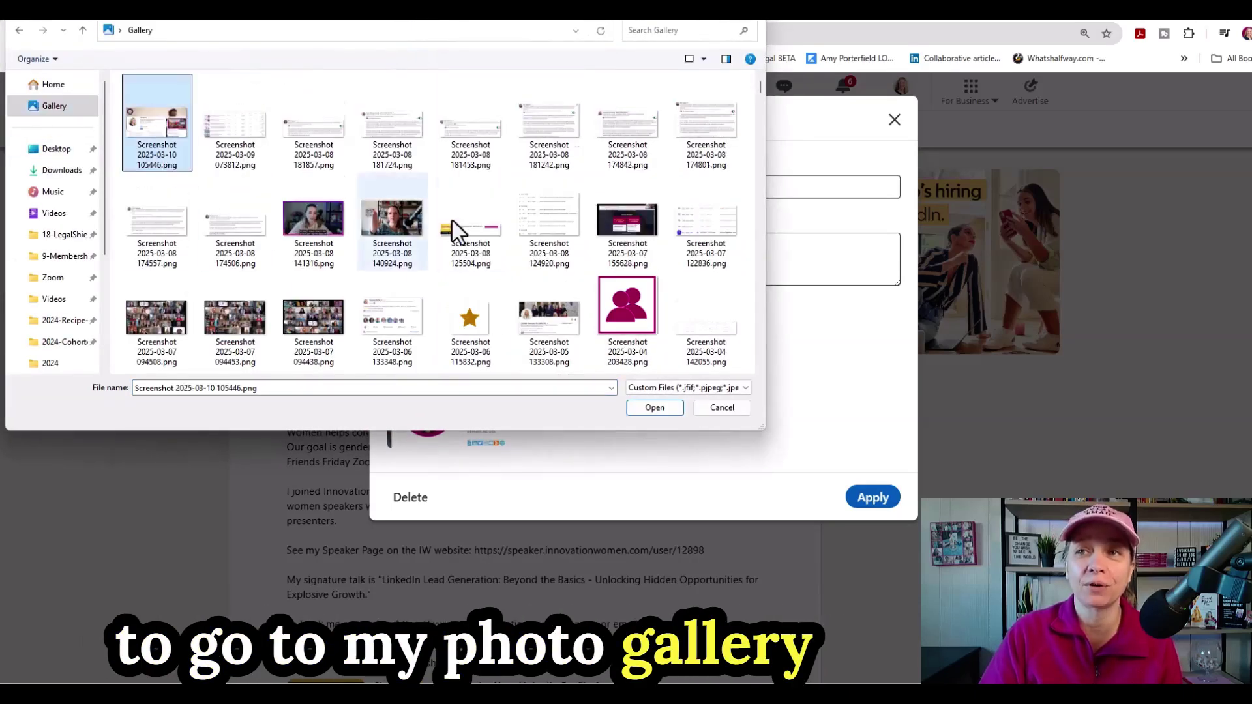
{"action": "left_click", "coordinate": [661, 405]}
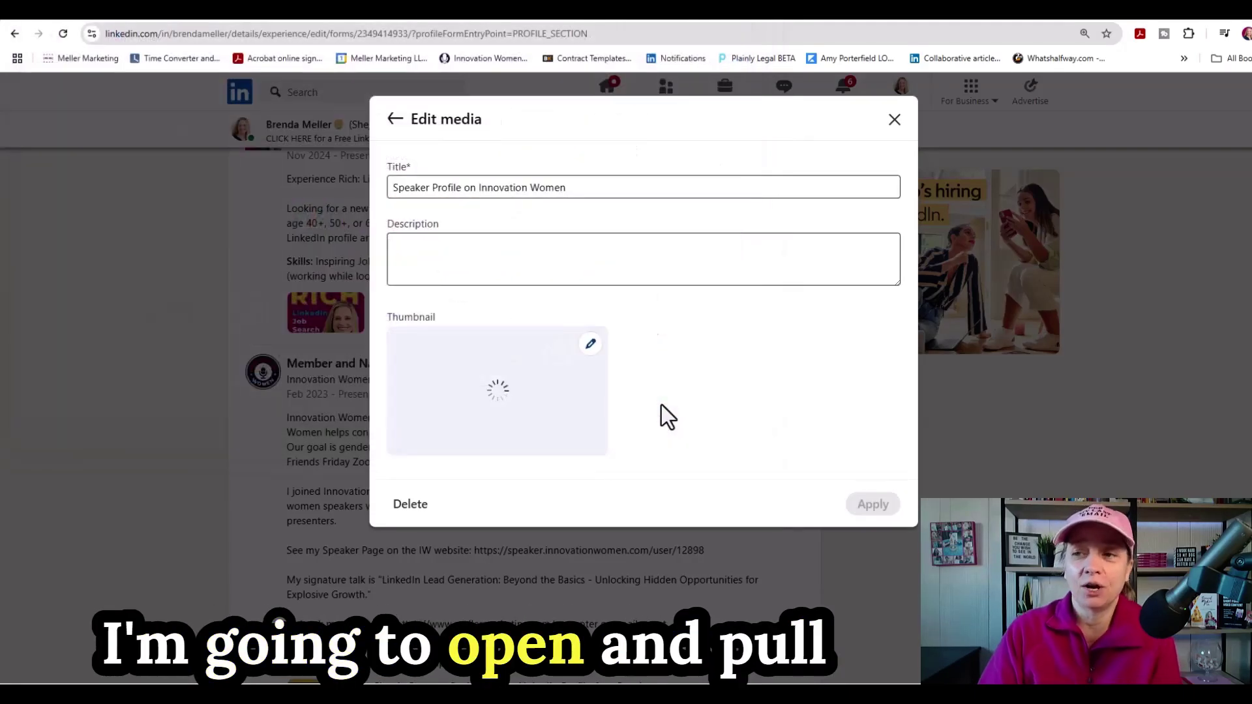
Use the speaker page's web address as the item's description, apply, and save the experience
{"action": "left_click", "coordinate": [553, 14]}
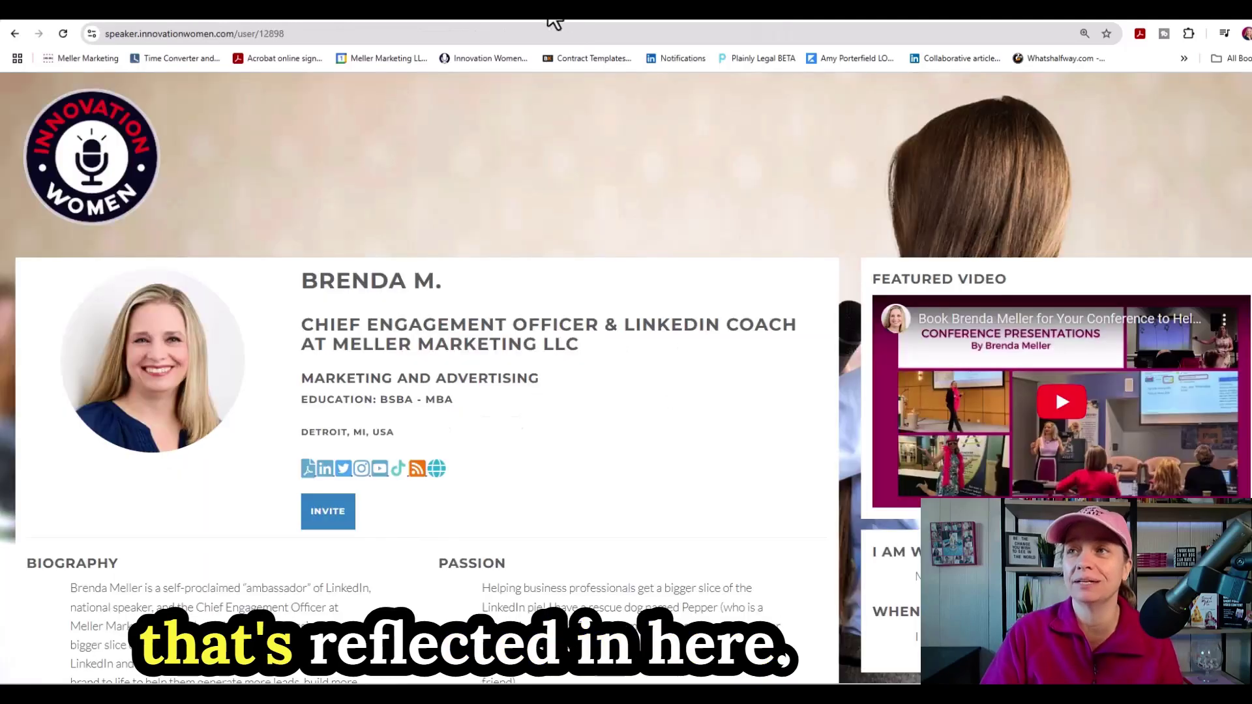
{"action": "left_click", "coordinate": [309, 34]}
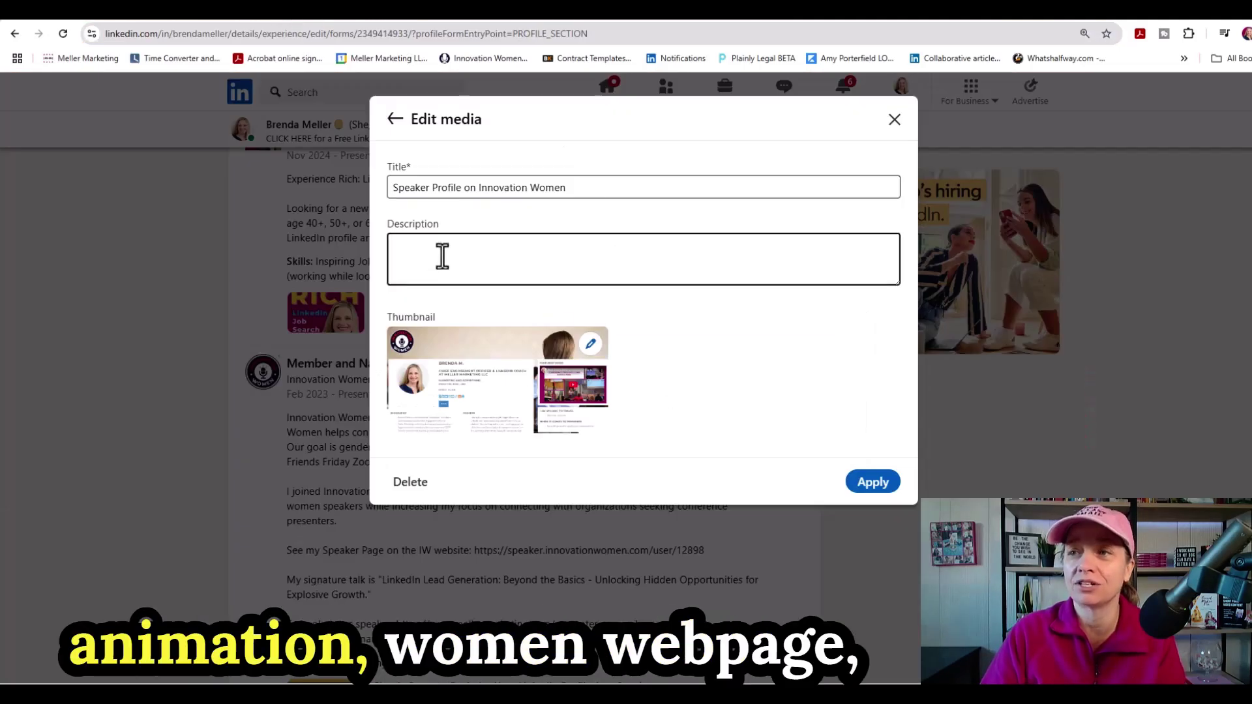
{"action": "left_click", "coordinate": [443, 256]}
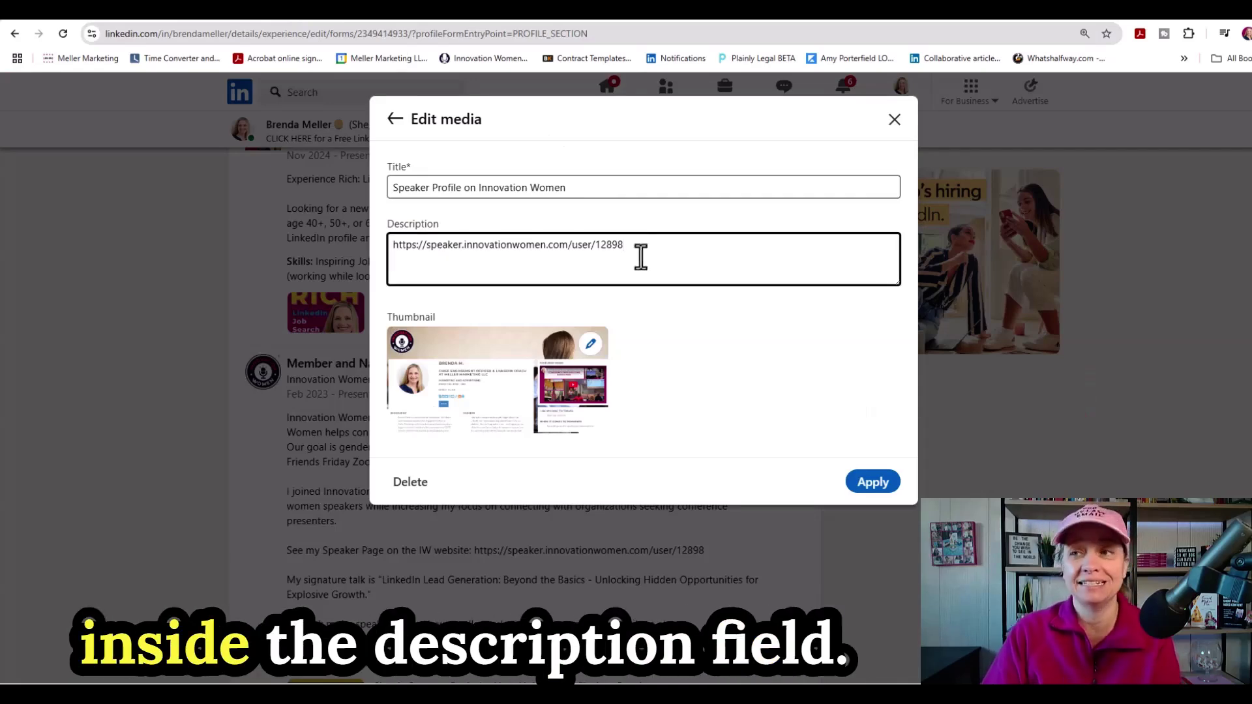
{"action": "left_click", "coordinate": [875, 484]}
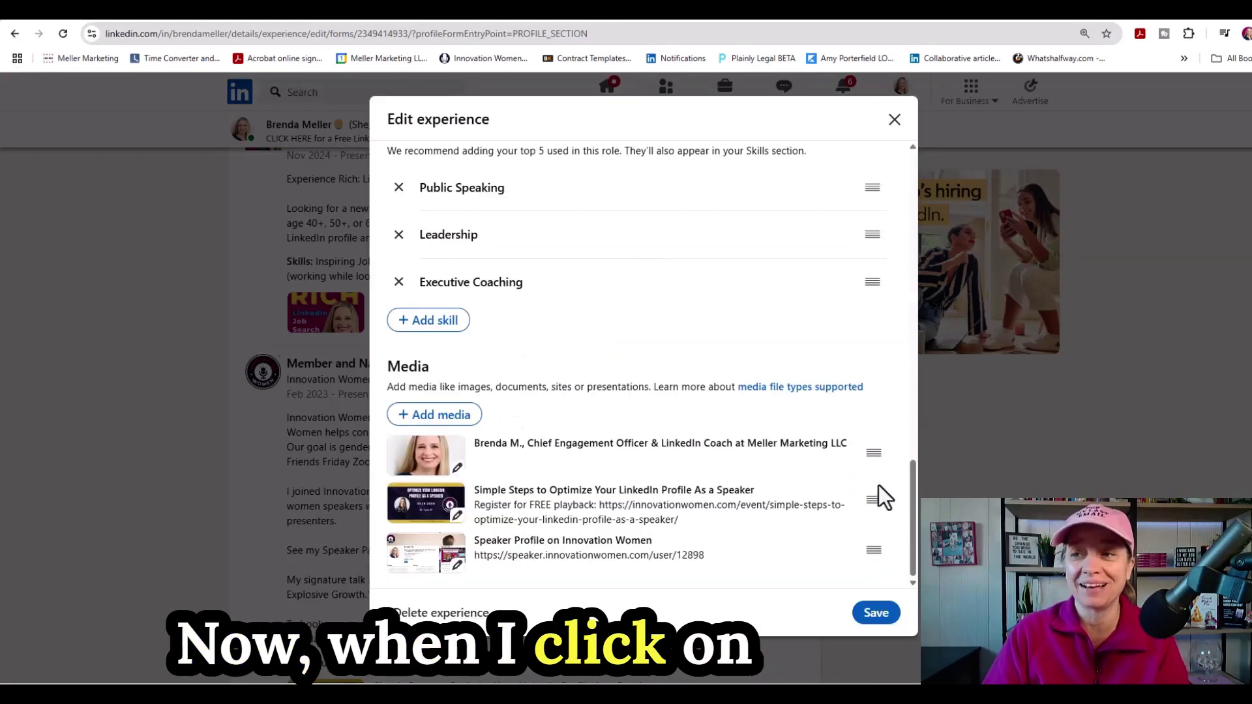
{"action": "left_click", "coordinate": [878, 614]}
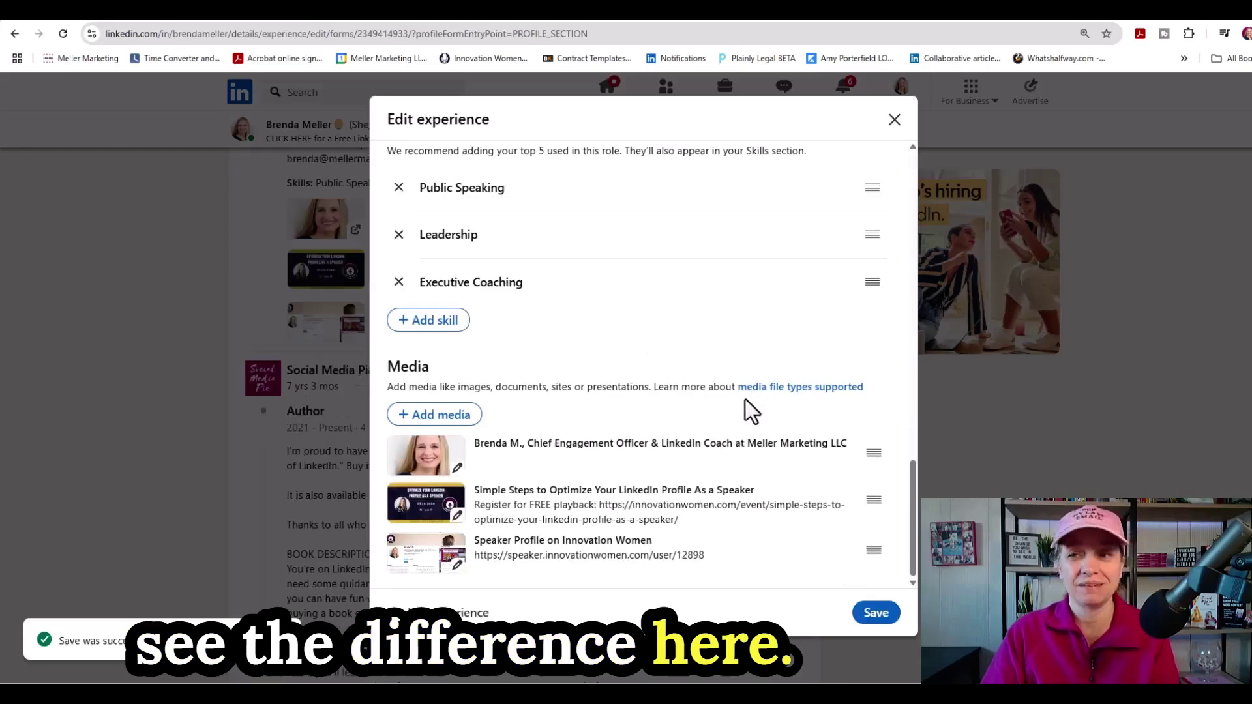
{"action": "scroll", "coordinate": [464, 460], "scroll_direction": "down", "scroll_amount": 5}
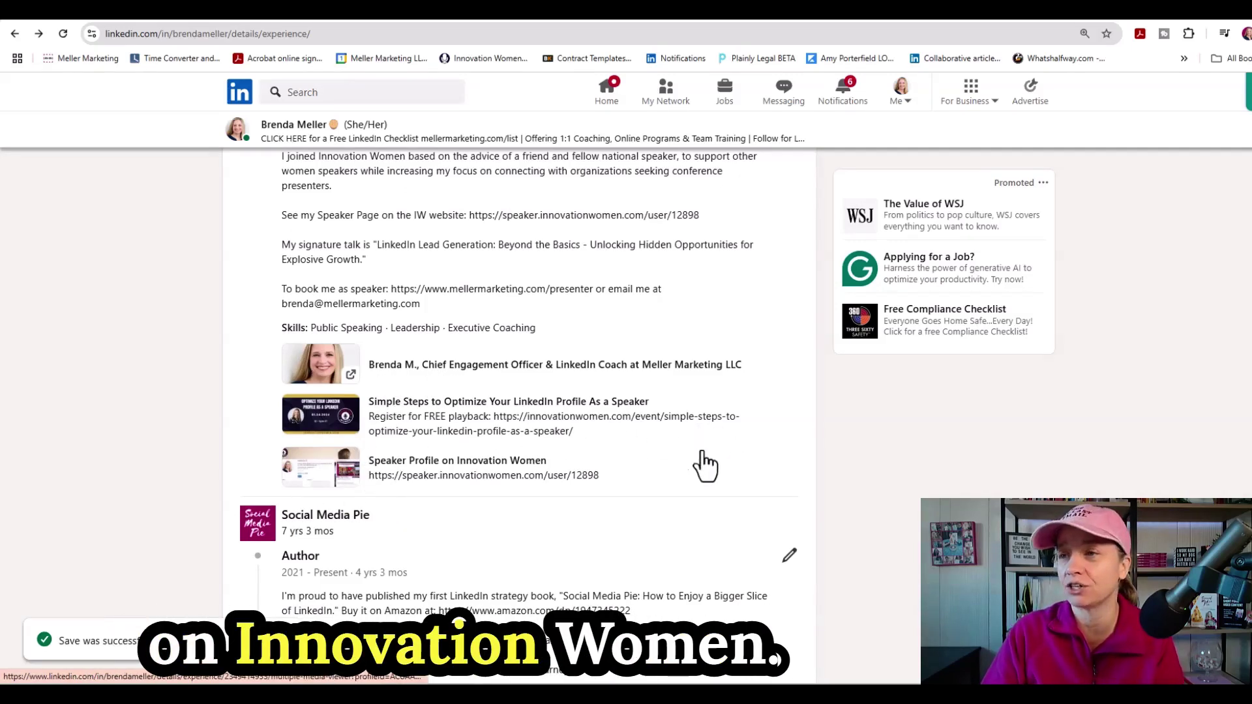
{"action": "scroll", "coordinate": [749, 450], "scroll_direction": "up", "scroll_amount": 5}
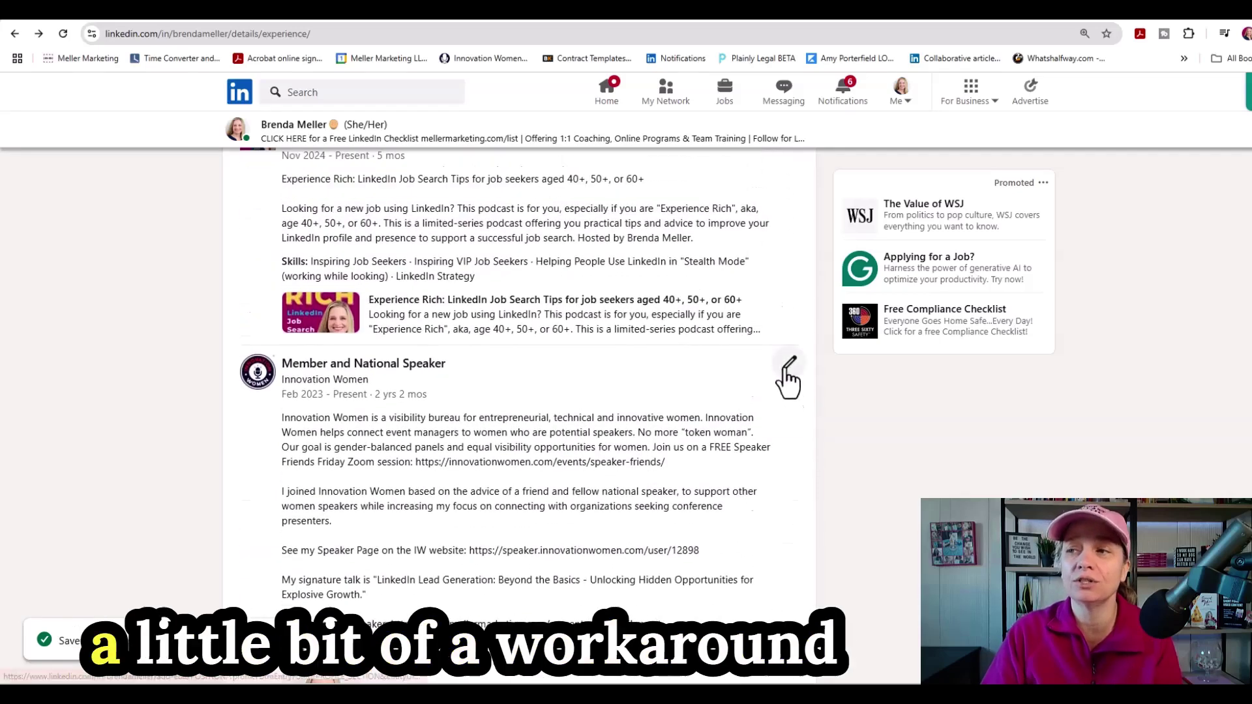
Reopen the experience and load Screenshot 2025-03-10 105446.png as the first media item's thumbnail
{"action": "left_click", "coordinate": [789, 366]}
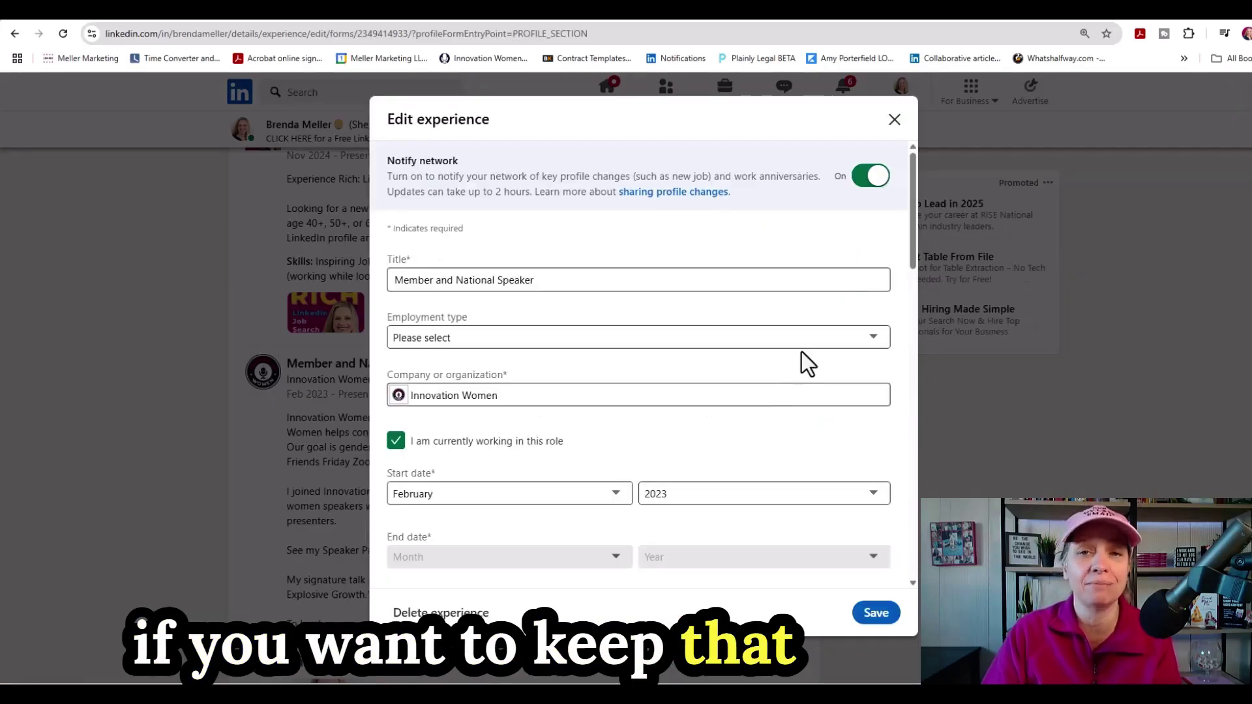
{"action": "scroll", "coordinate": [801, 351], "scroll_direction": "down", "scroll_amount": 15}
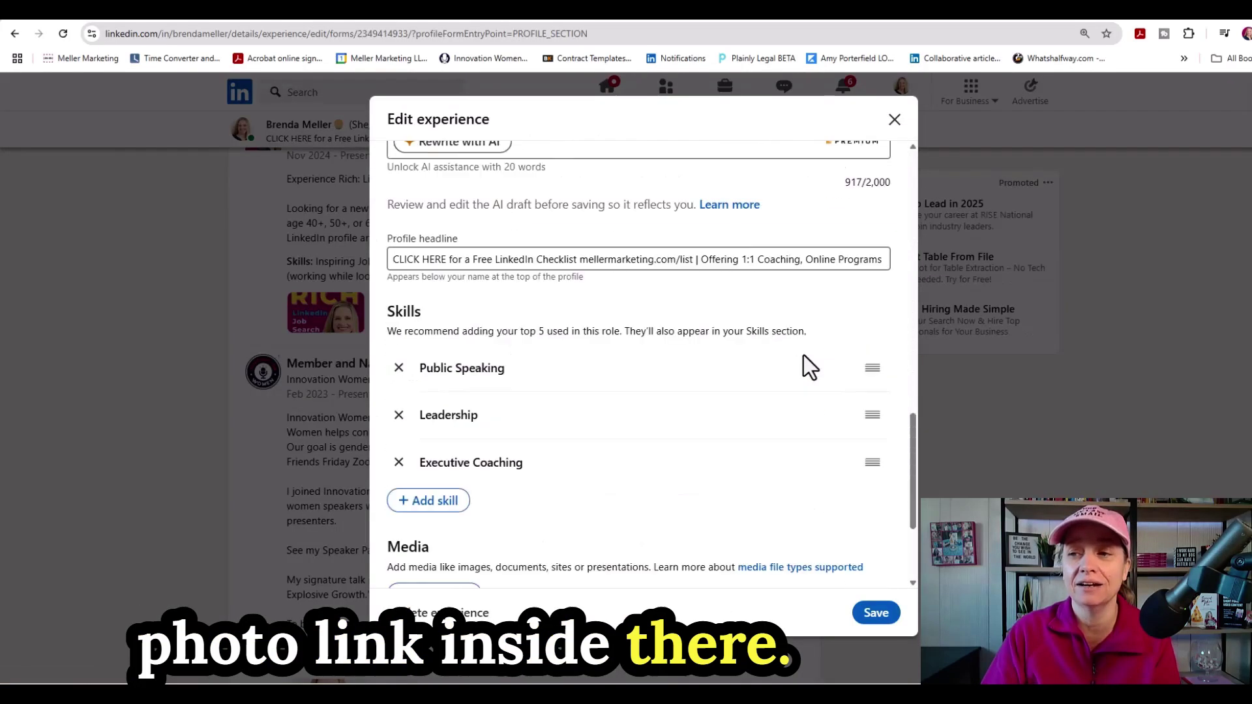
{"action": "scroll", "coordinate": [803, 355], "scroll_direction": "down", "scroll_amount": 3}
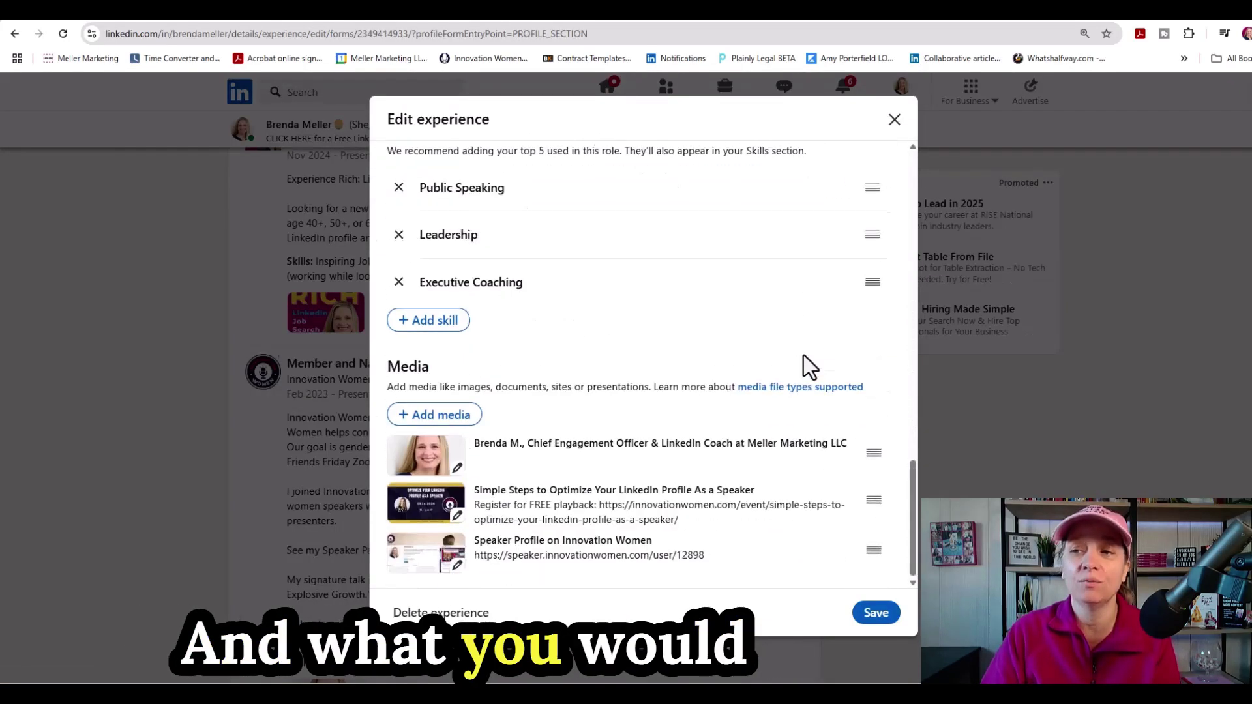
{"action": "left_click", "coordinate": [458, 470]}
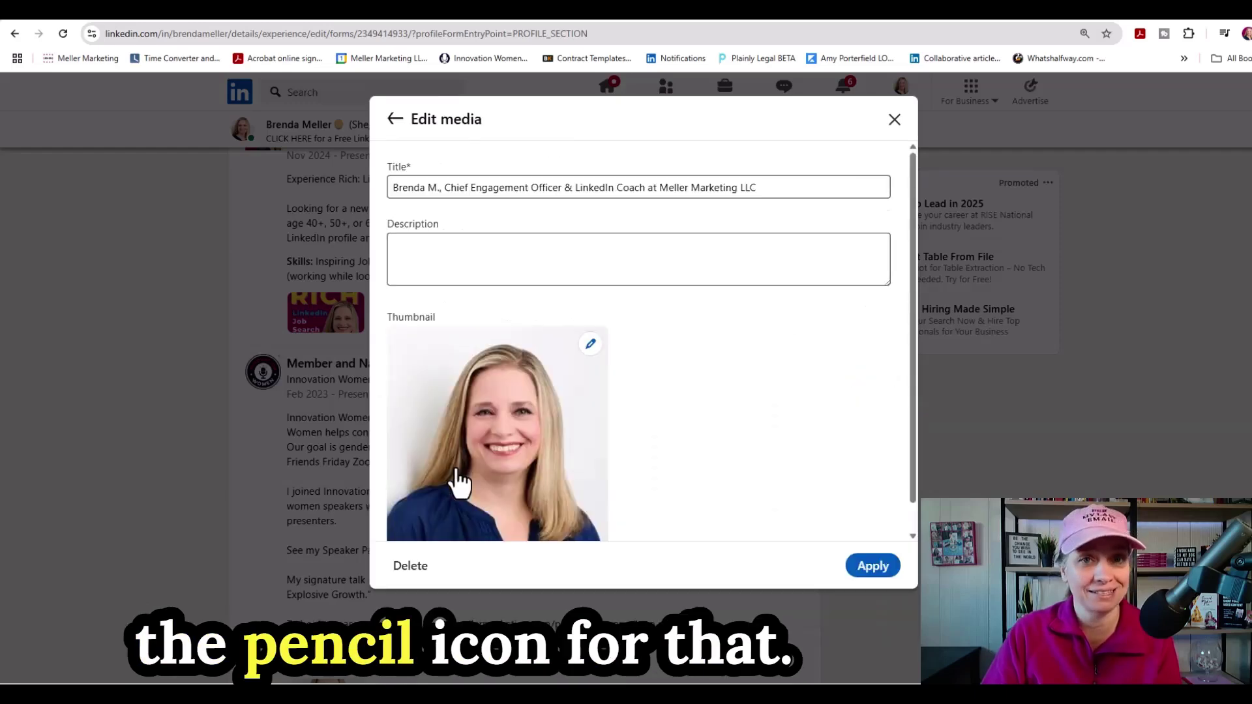
{"action": "left_click", "coordinate": [591, 347]}
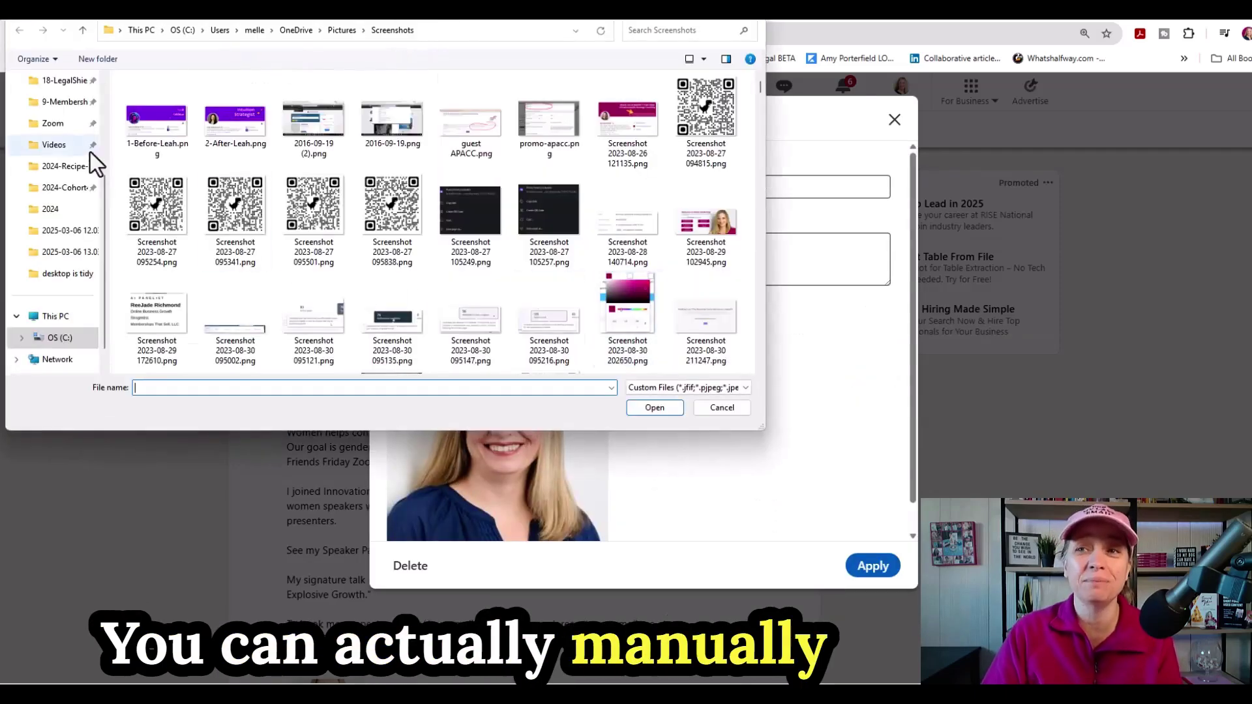
{"action": "left_click", "coordinate": [56, 115]}
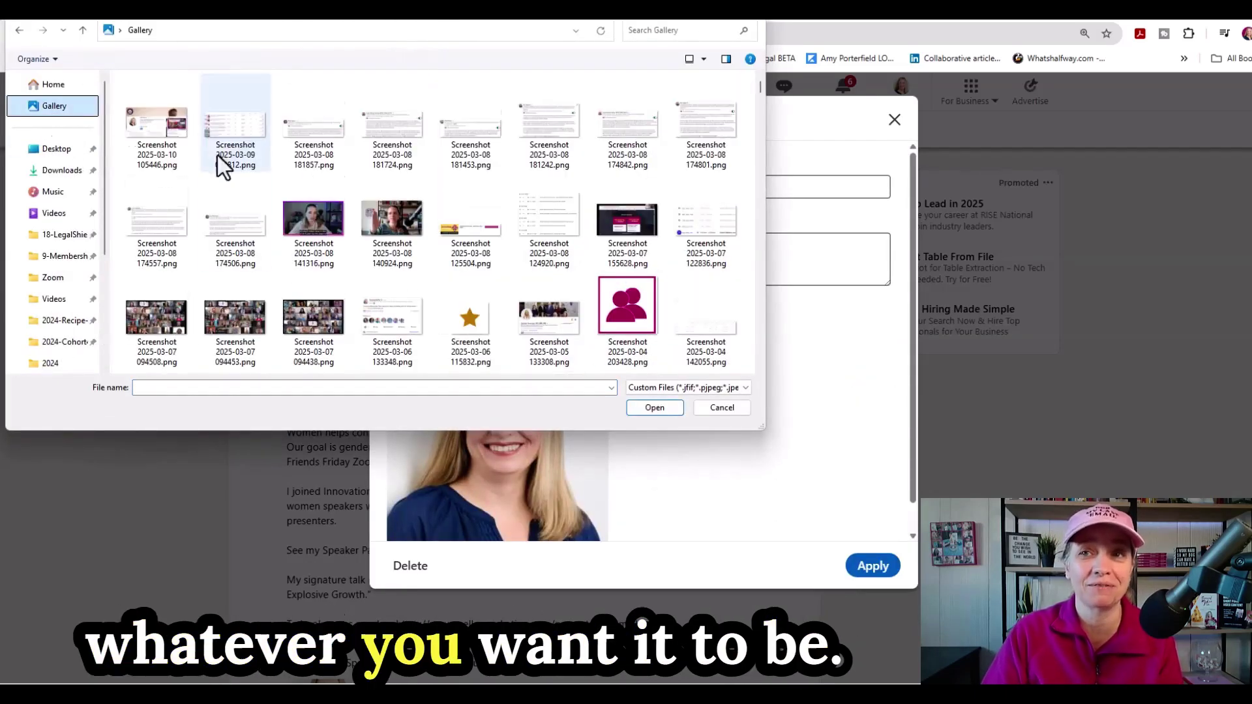
{"action": "left_click", "coordinate": [165, 139]}
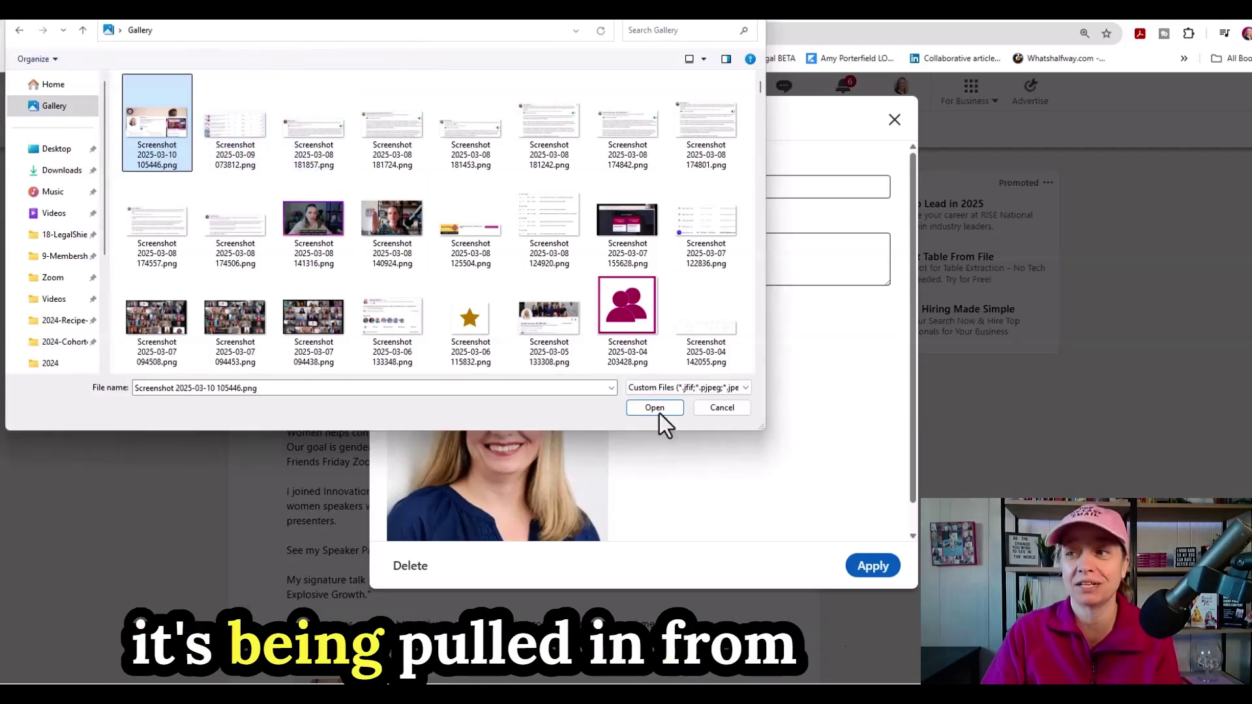
{"action": "left_click", "coordinate": [639, 407]}
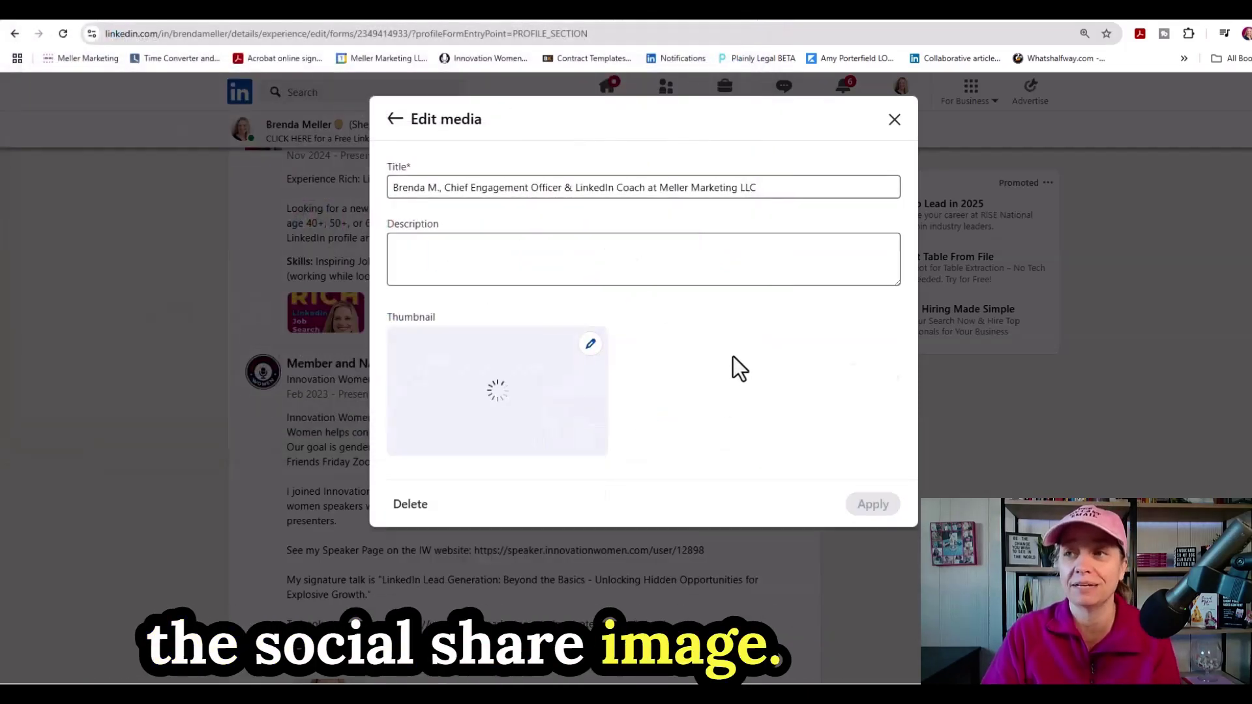
Paste the speaker URL as description and retitle the link 'Book [speaker's first name] as a Speaker for Your Event'
{"action": "left_click", "coordinate": [448, 258]}
{"action": "type", "text": "https://speaker.innovationwomen.com/user/12898"}
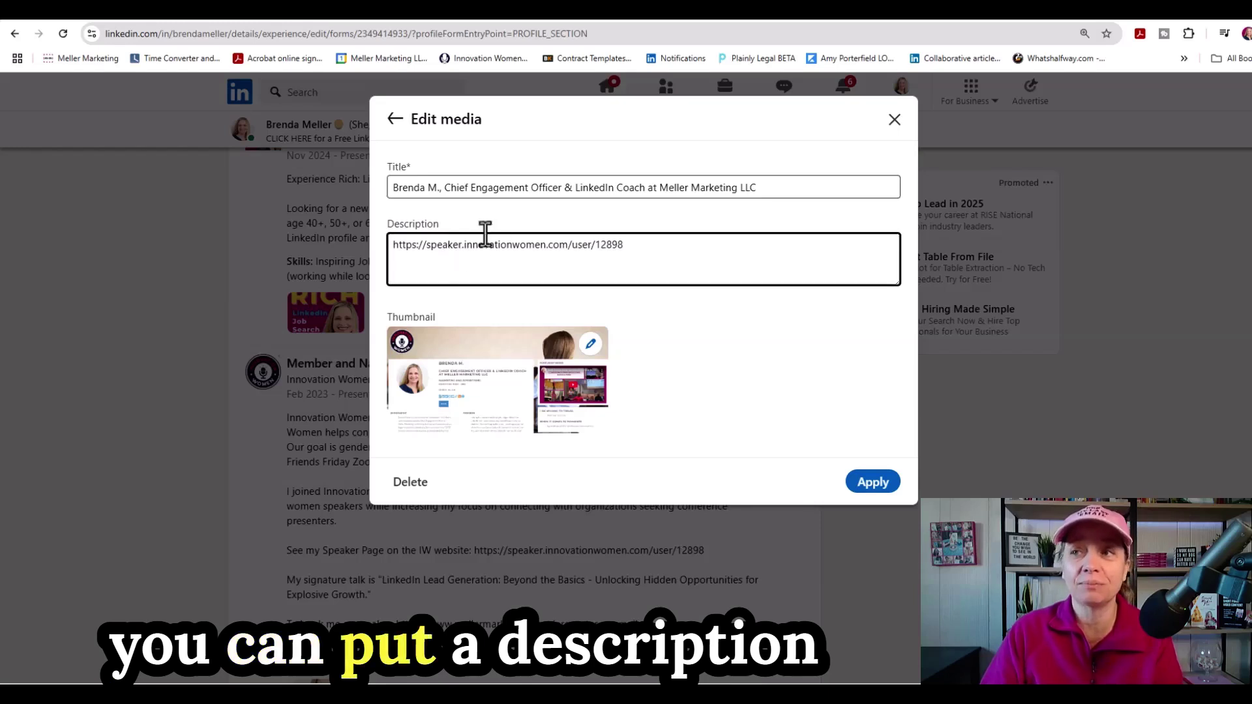
{"action": "left_click", "coordinate": [793, 182]}
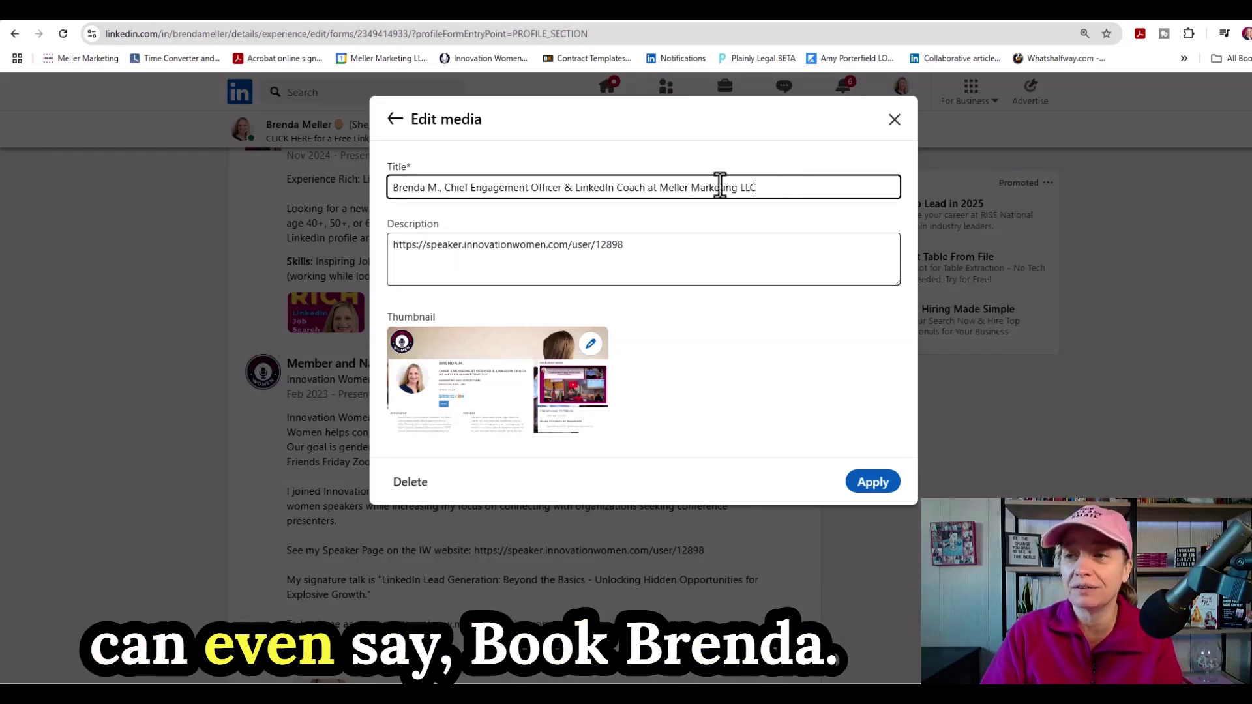
{"action": "left_click_drag", "start_coordinate": [757, 187], "coordinate": [434, 188]}
{"action": "type", "text": "Book Brend"}
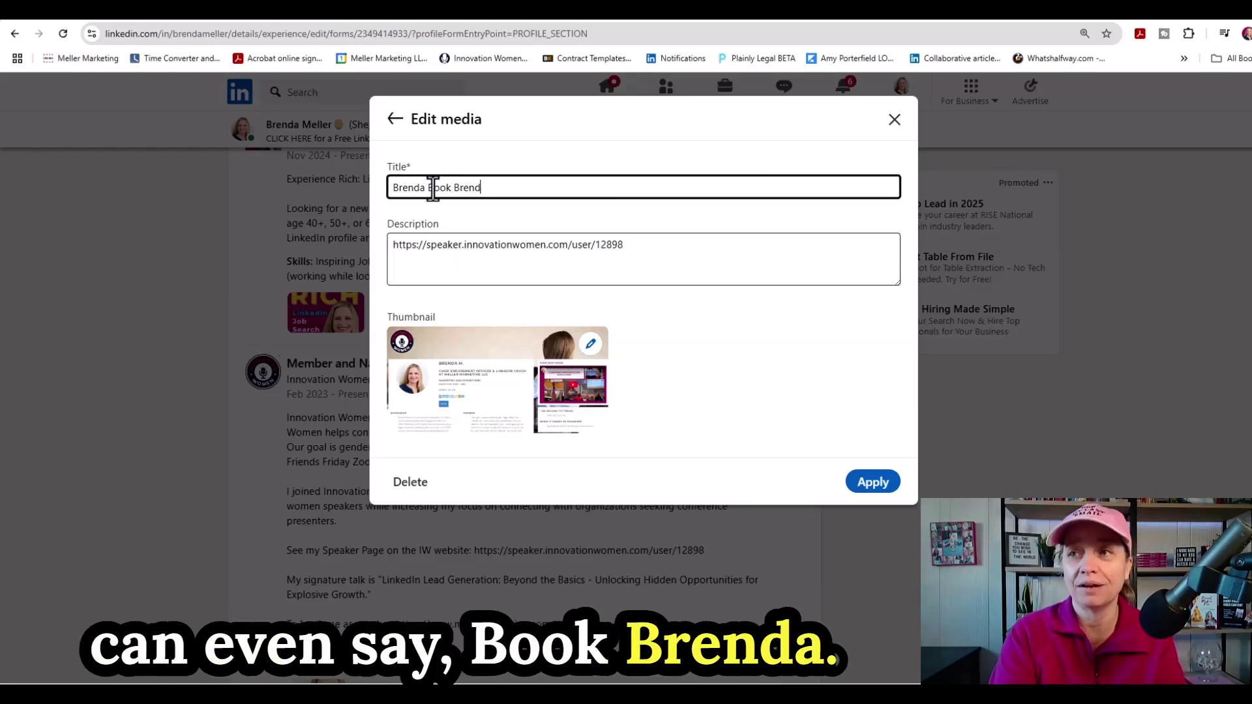
{"action": "type", "text": "a"}
{"action": "key", "text": "BackSpace"}
{"action": "key", "text": "BackSpace"}
{"action": "key", "text": "BackSpace"}
{"action": "key", "text": "BackSpace"}
{"action": "key", "text": "BackSpace"}
{"action": "key", "text": "BackSpace"}
{"action": "key", "text": "BackSpace"}
{"action": "key", "text": "BackSpace"}
{"action": "key", "text": "BackSpace"}
{"action": "key", "text": "BackSpace"}
{"action": "key", "text": "BackSpace"}
{"action": "key", "text": "BackSpace"}
{"action": "key", "text": "BackSpace"}
{"action": "key", "text": "BackSpace"}
{"action": "key", "text": "BackSpace"}
{"action": "key", "text": "BackSpace"}
{"action": "key", "text": "BackSpace"}
{"action": "key", "text": "BackSpace"}
{"action": "key", "text": "BackSpace"}
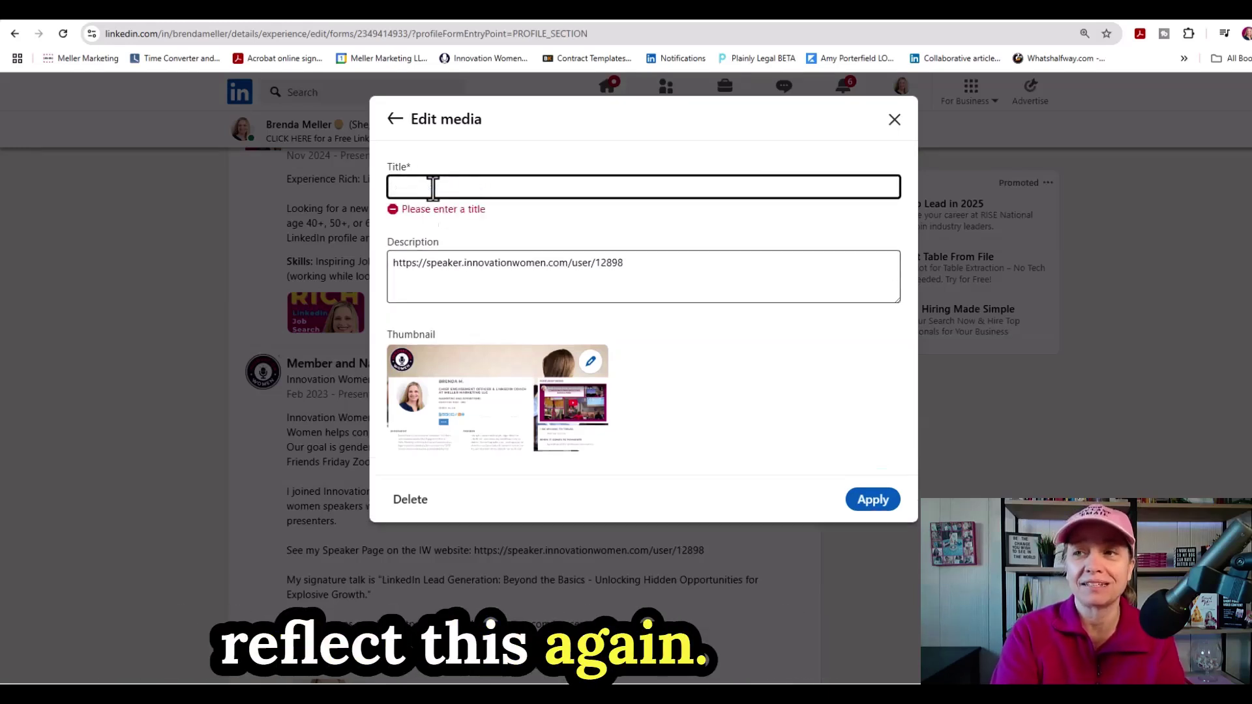
{"action": "type", "text": "Book Brenda a"}
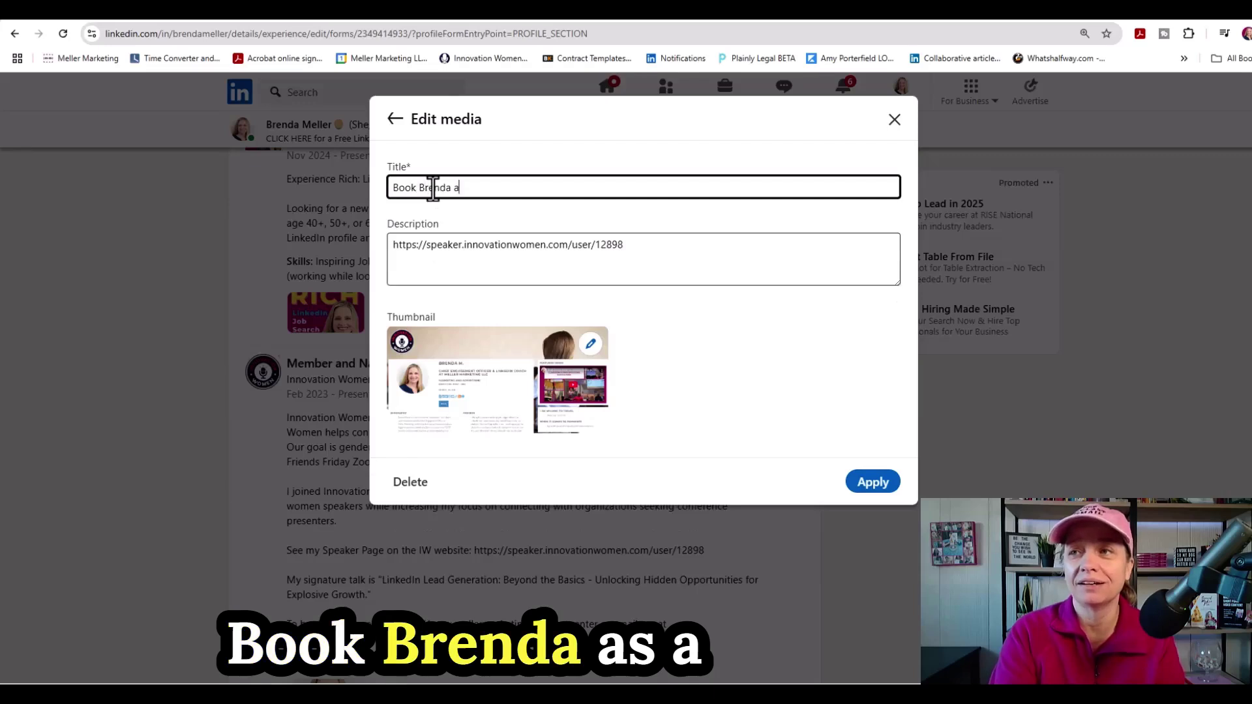
{"action": "type", "text": "s a Speakere f"}
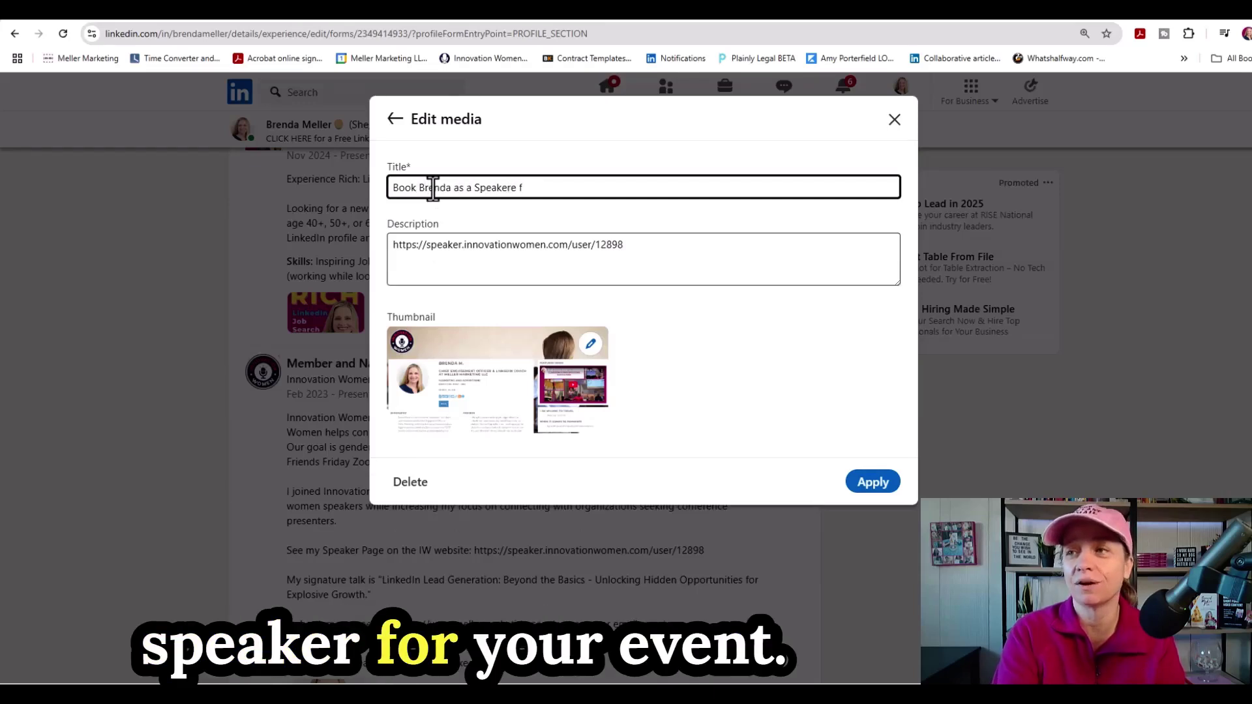
{"action": "key", "text": "BackSpace"}
{"action": "key", "text": "BackSpace"}
{"action": "key", "text": "BackSpace"}
{"action": "type", "text": " for Your "}
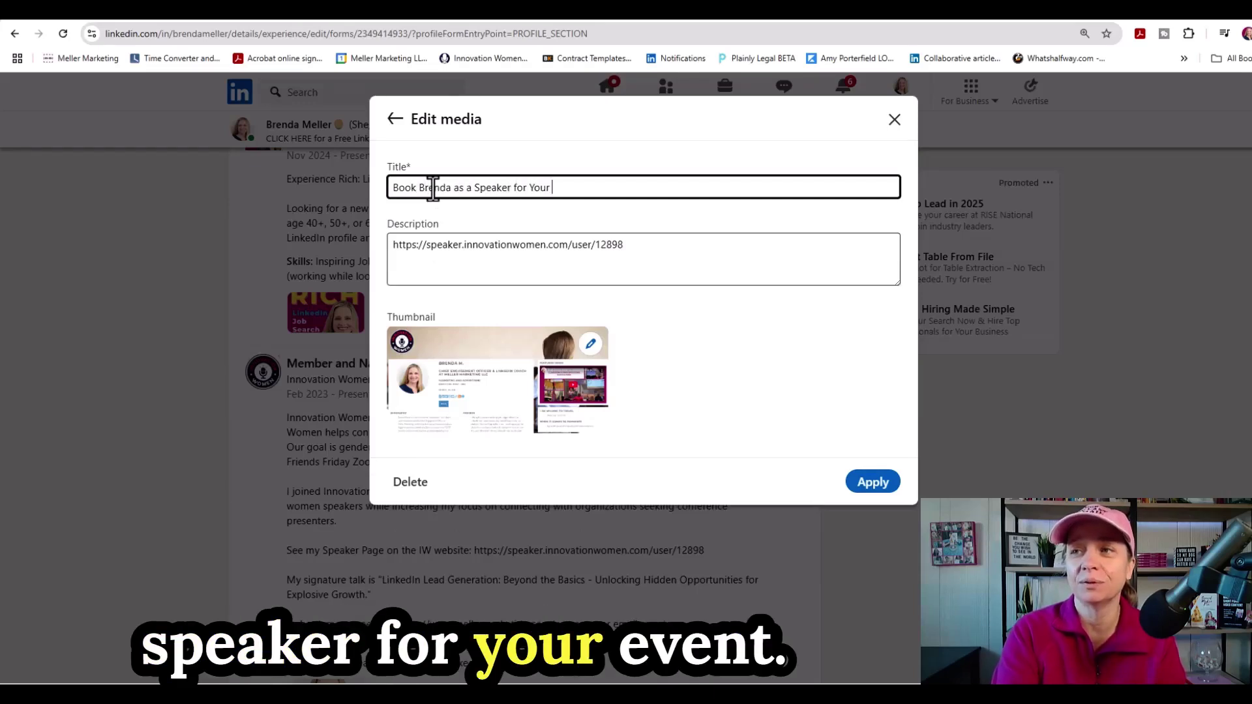
{"action": "type", "text": "Event"}
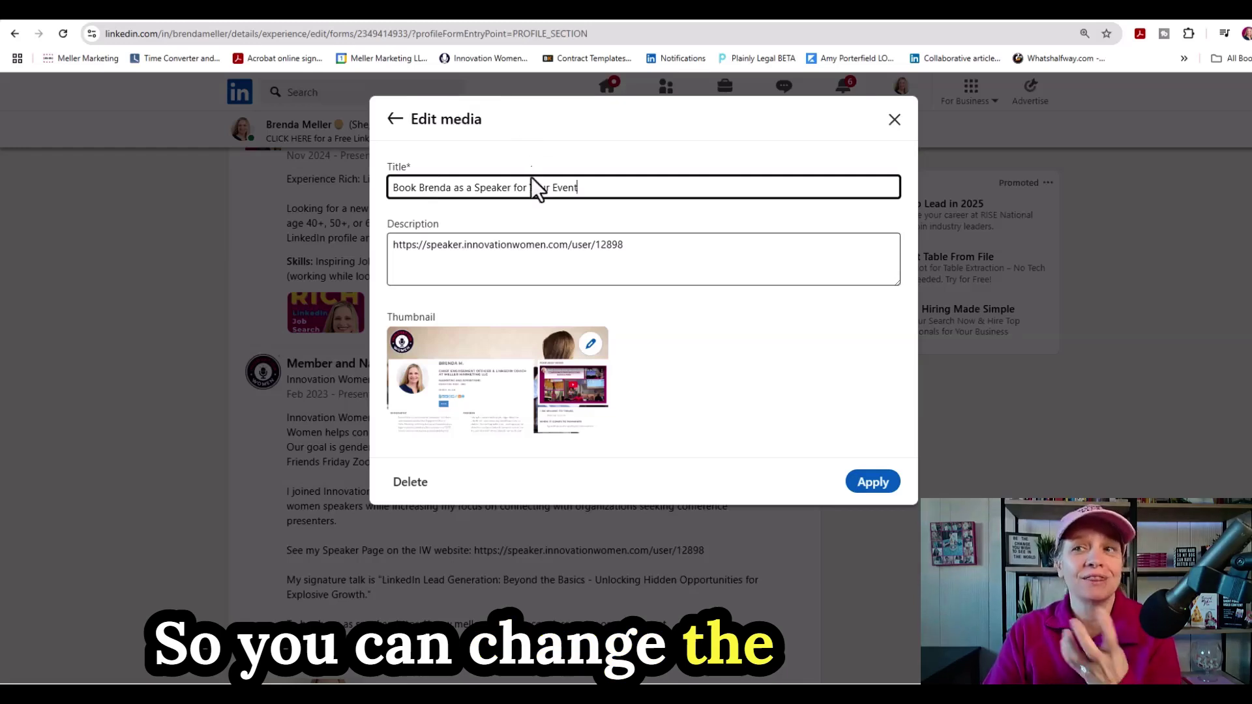
{"action": "left_click", "coordinate": [873, 482]}
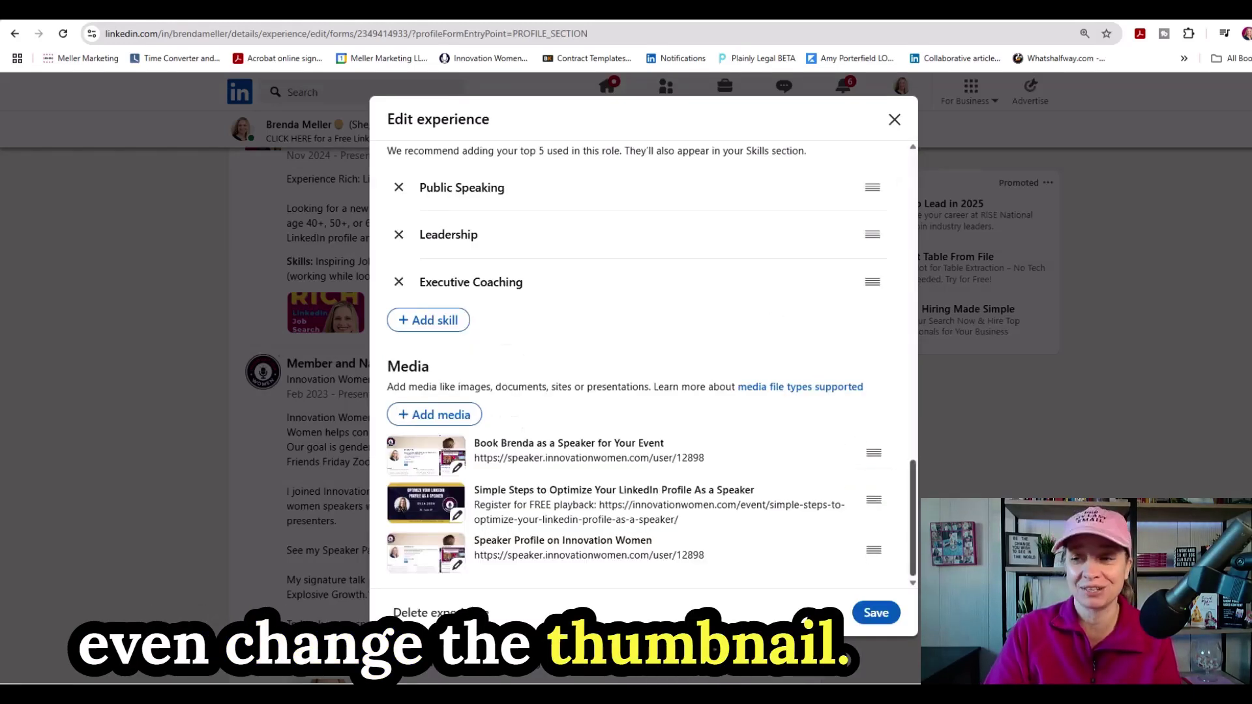
Save the edited experience entry and scroll down to its media items
{"action": "left_click", "coordinate": [888, 620]}
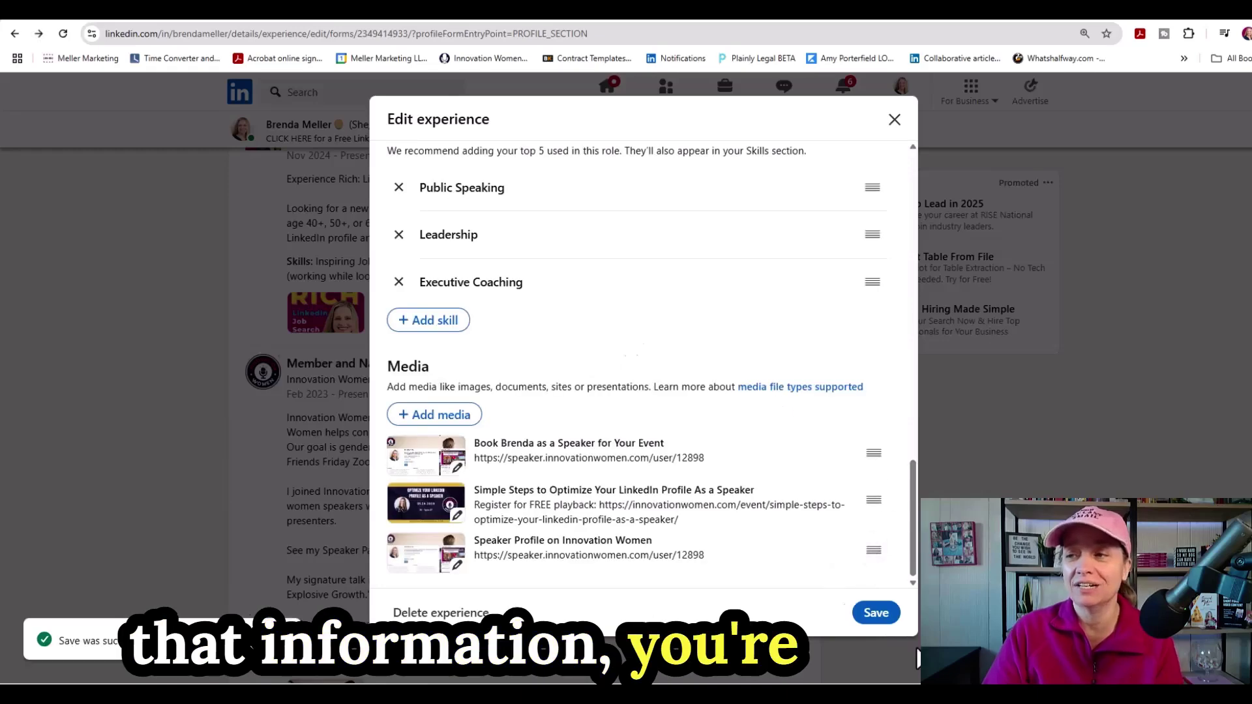
{"action": "scroll", "coordinate": [299, 131], "scroll_direction": "down", "scroll_amount": 1}
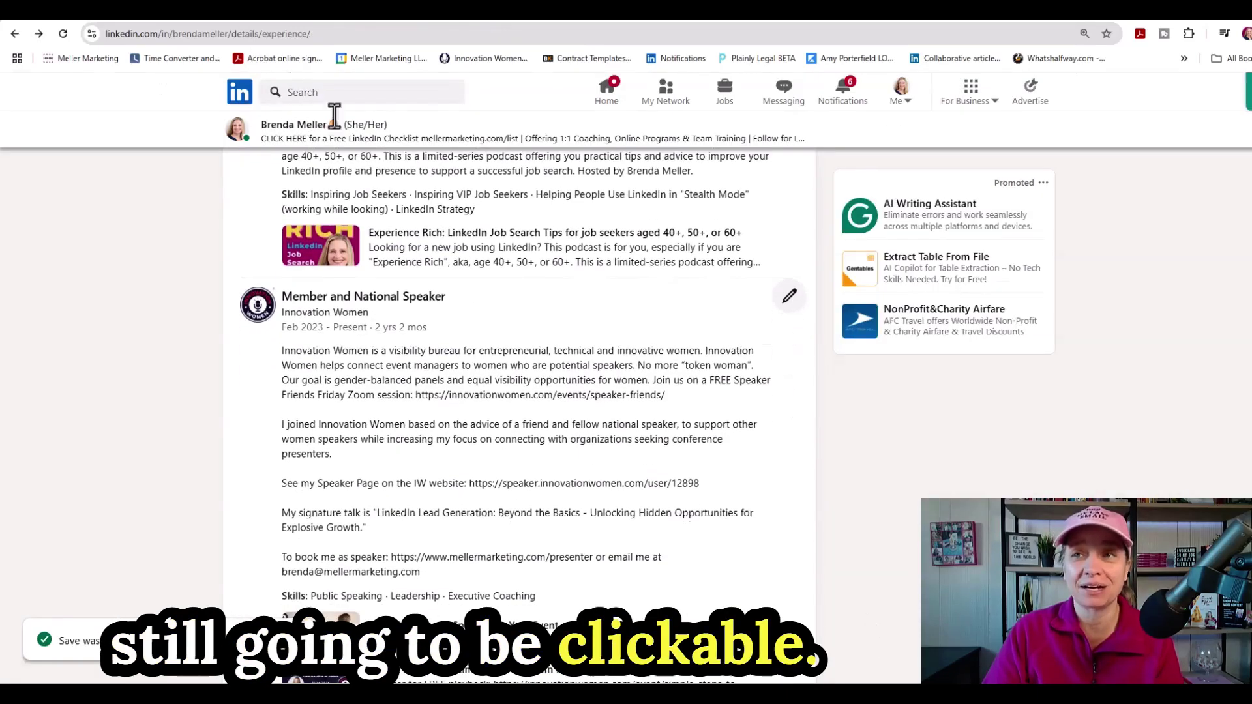
{"action": "scroll", "coordinate": [471, 343], "scroll_direction": "down", "scroll_amount": 4}
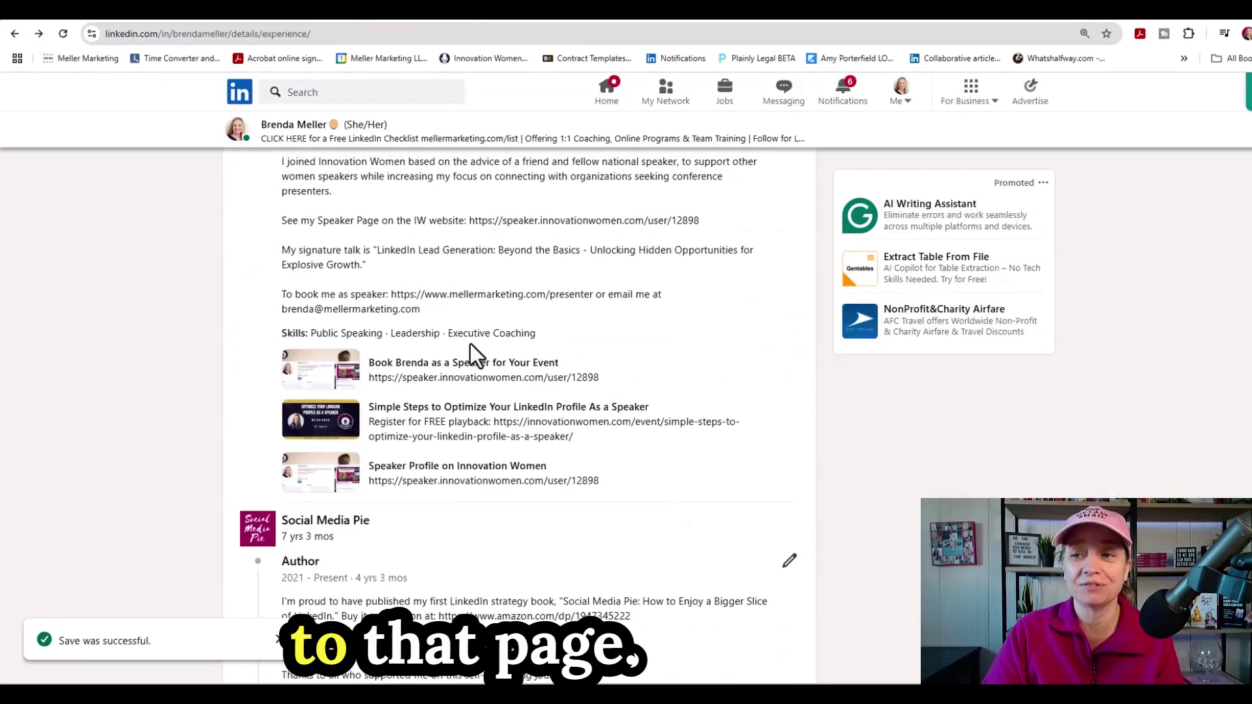
Verify the retitled speaker-booking link opens the speaker page, then close the Media viewer
{"action": "left_click", "coordinate": [321, 373]}
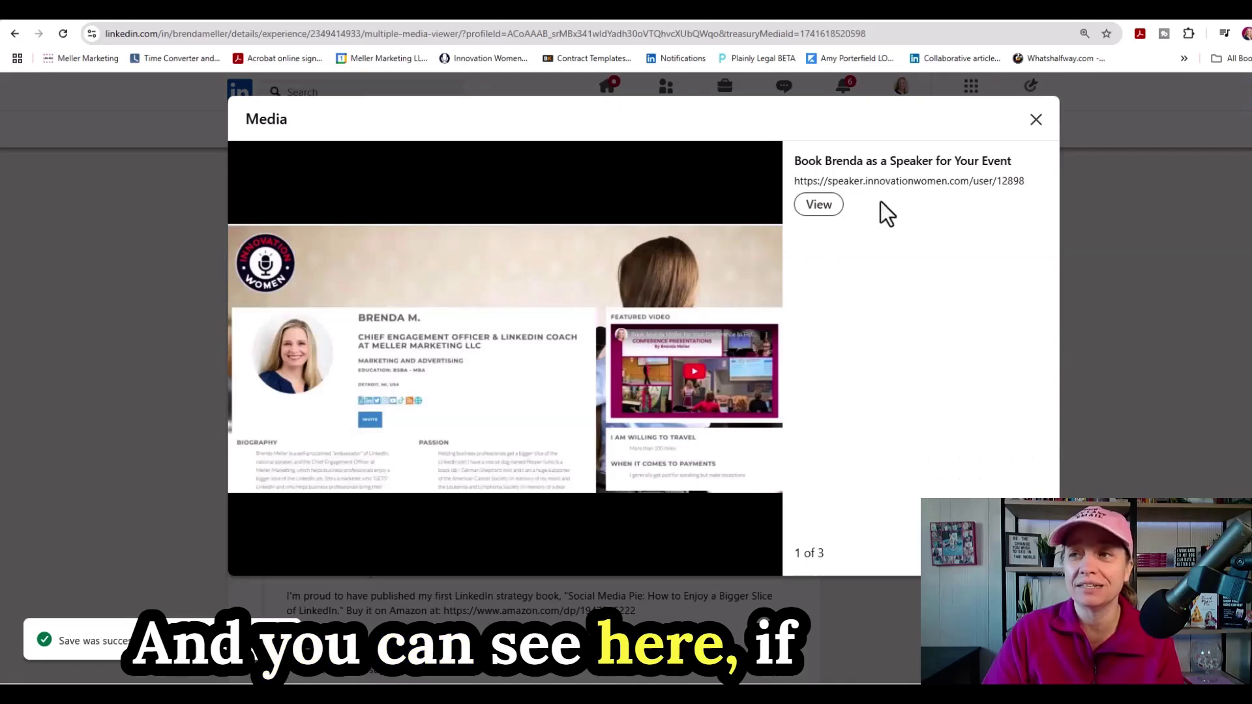
{"action": "left_click", "coordinate": [819, 204]}
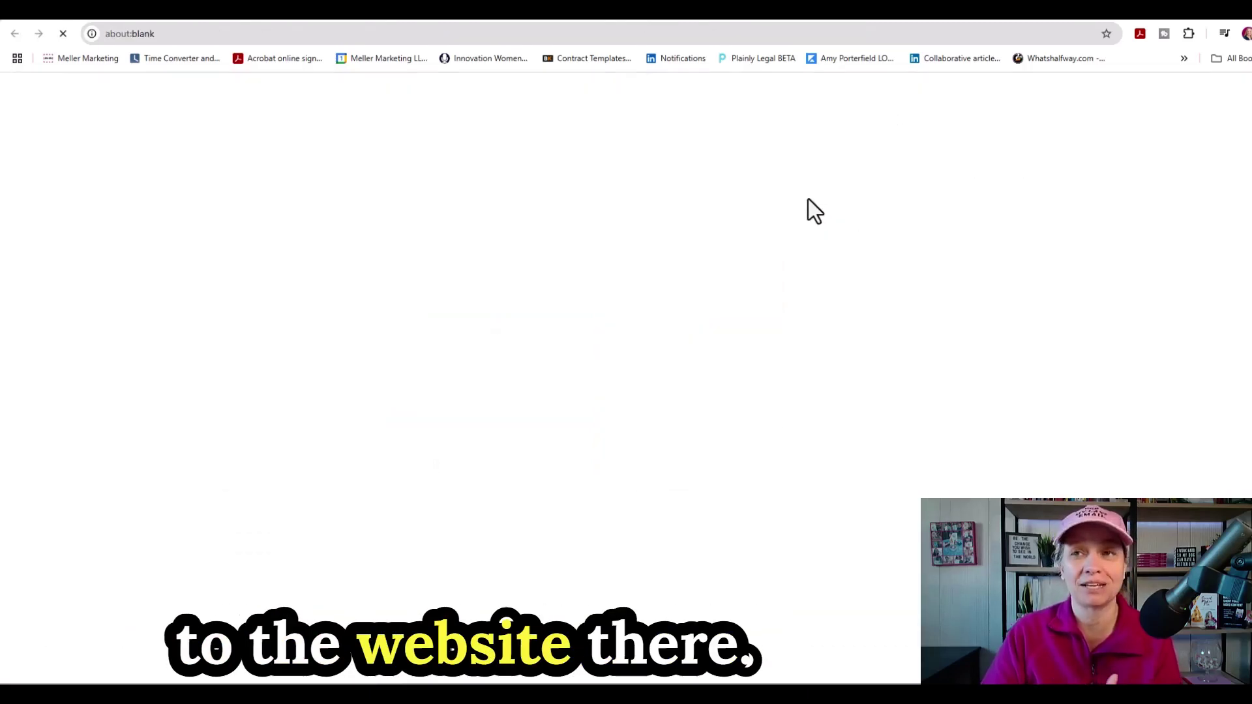
{"action": "key", "text": "ctrl+w"}
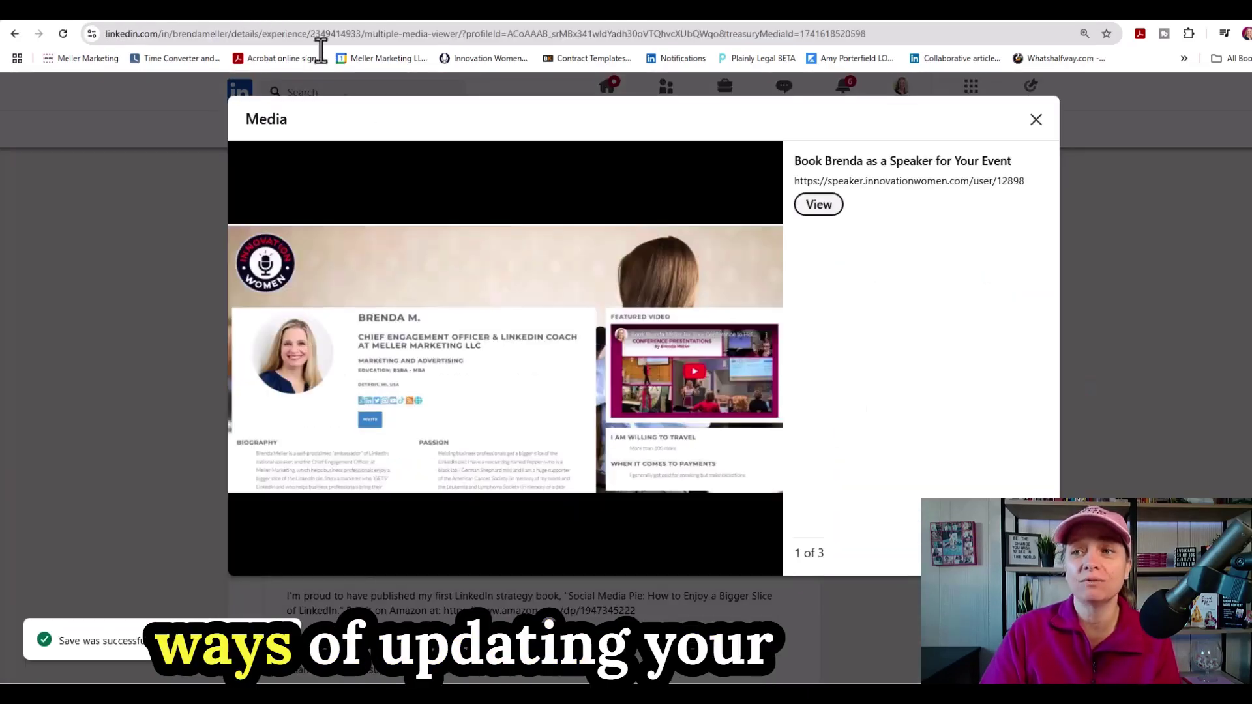
{"action": "left_click", "coordinate": [1036, 120]}
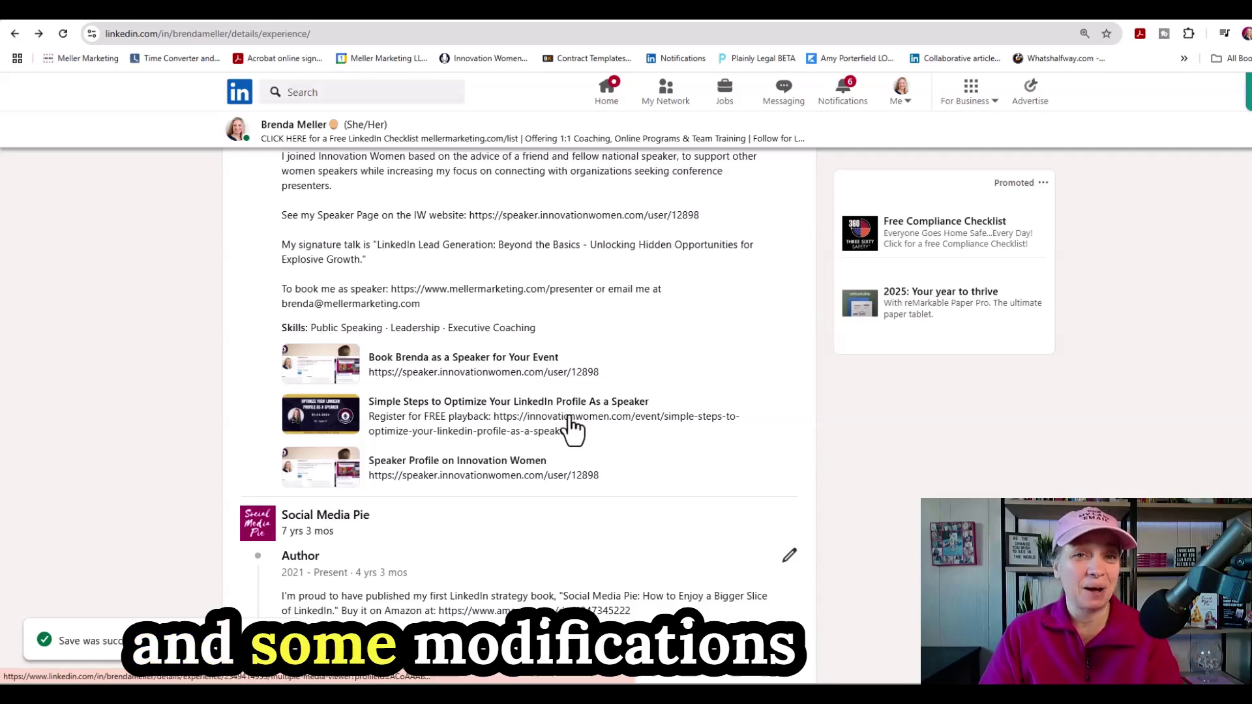
{"action": "scroll", "coordinate": [652, 418], "scroll_direction": "up", "scroll_amount": 3}
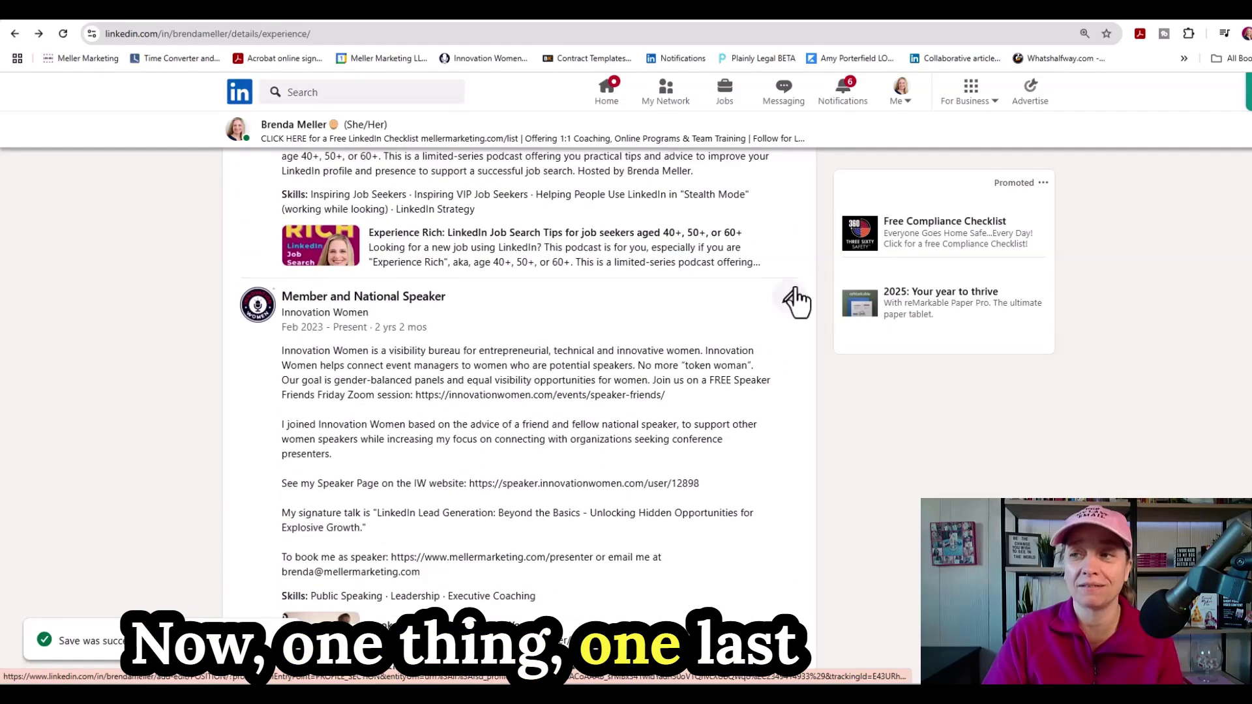
Delete the 'Speaker Profile on Innovation Women' media item from the Member and National Speaker entry and save
{"action": "left_click", "coordinate": [791, 299]}
{"action": "scroll", "coordinate": [780, 392], "scroll_direction": "down", "scroll_amount": 10}
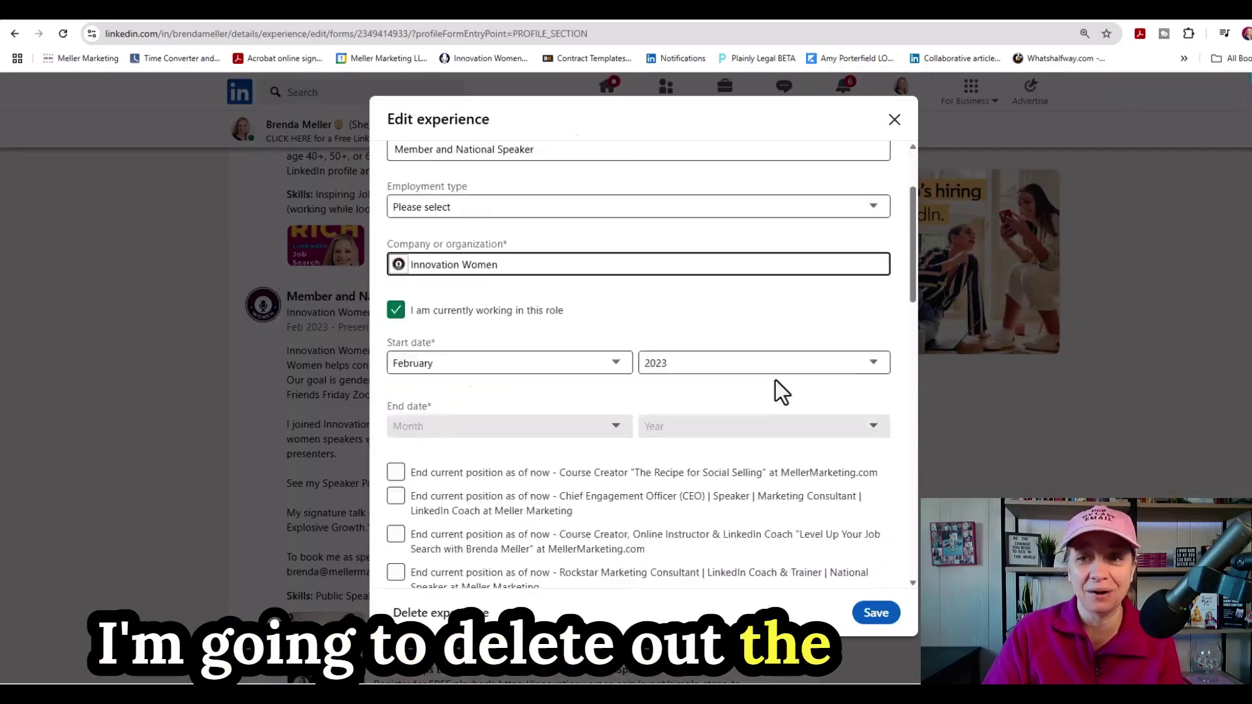
{"action": "scroll", "coordinate": [783, 372], "scroll_direction": "down", "scroll_amount": 3}
{"action": "scroll", "coordinate": [895, 442], "scroll_direction": "down", "scroll_amount": 8}
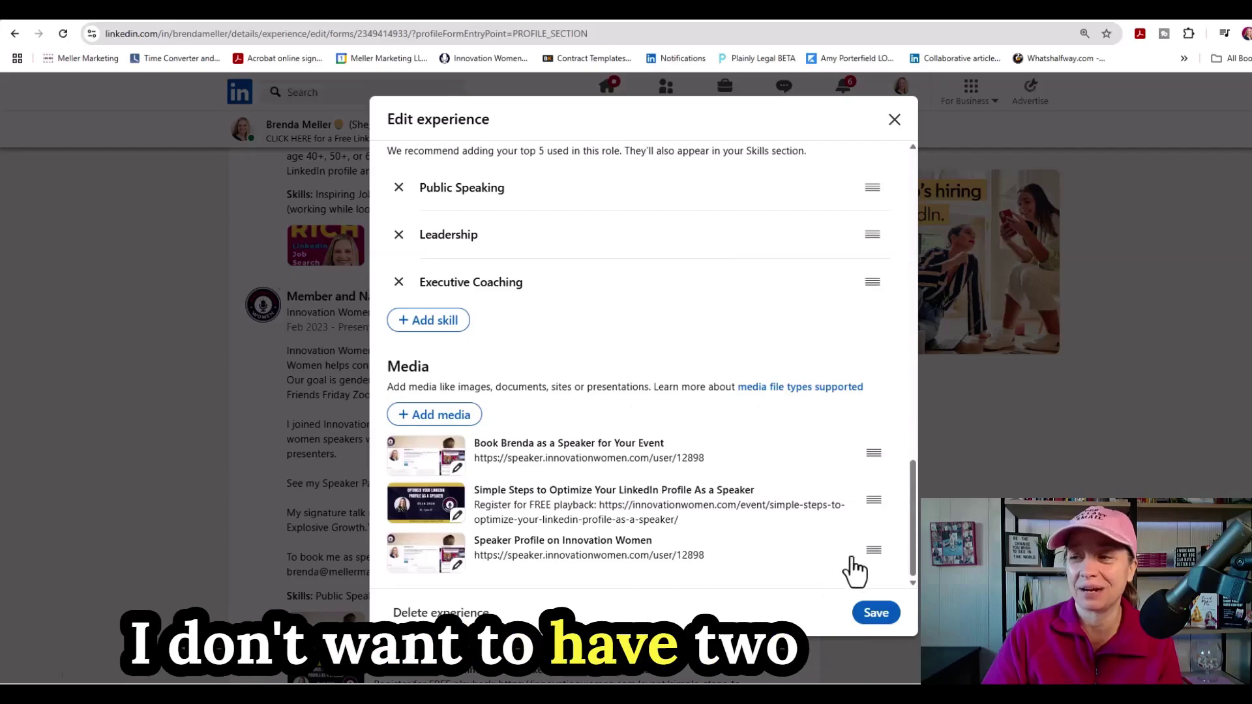
{"action": "left_click", "coordinate": [456, 566]}
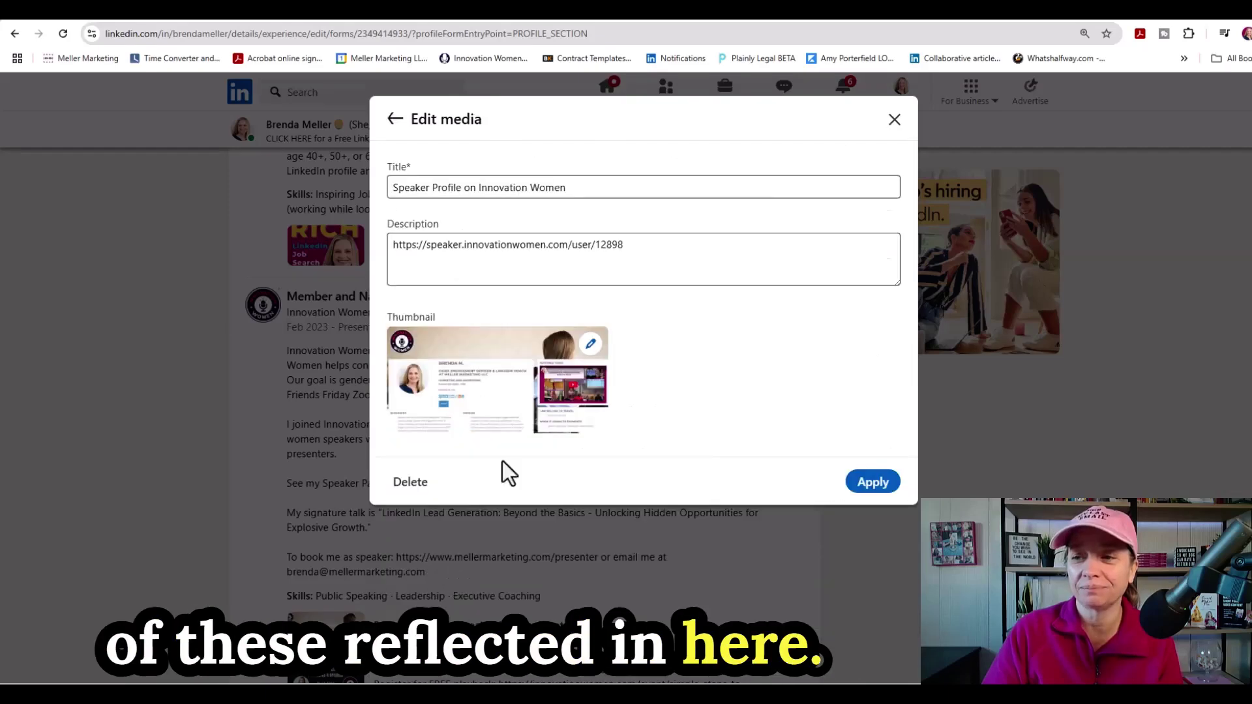
{"action": "left_click", "coordinate": [412, 484]}
{"action": "left_click", "coordinate": [726, 306]}
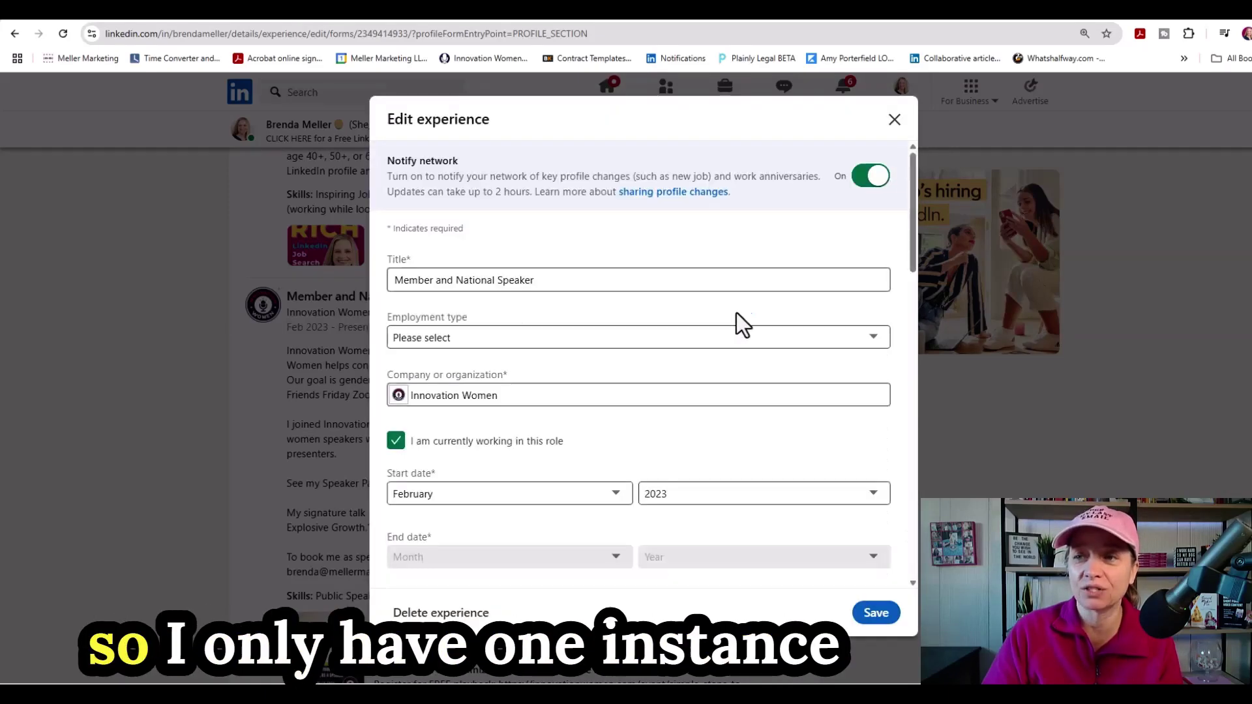
{"action": "left_click", "coordinate": [876, 614]}
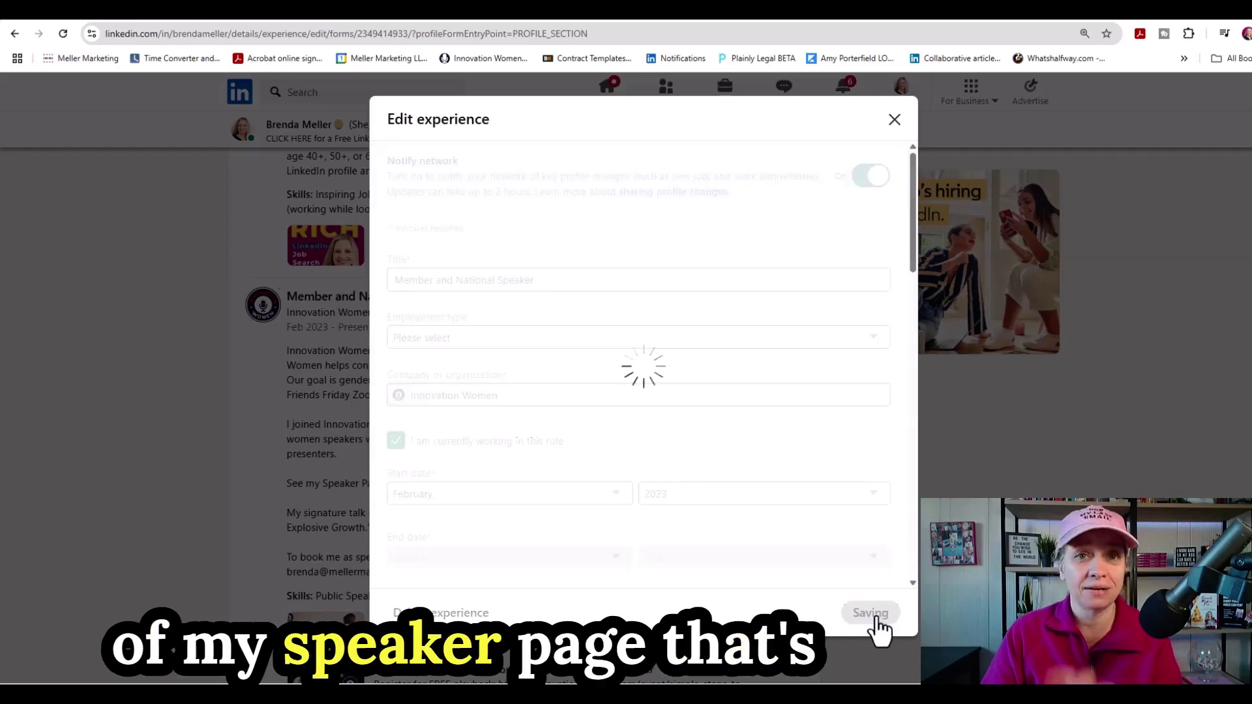